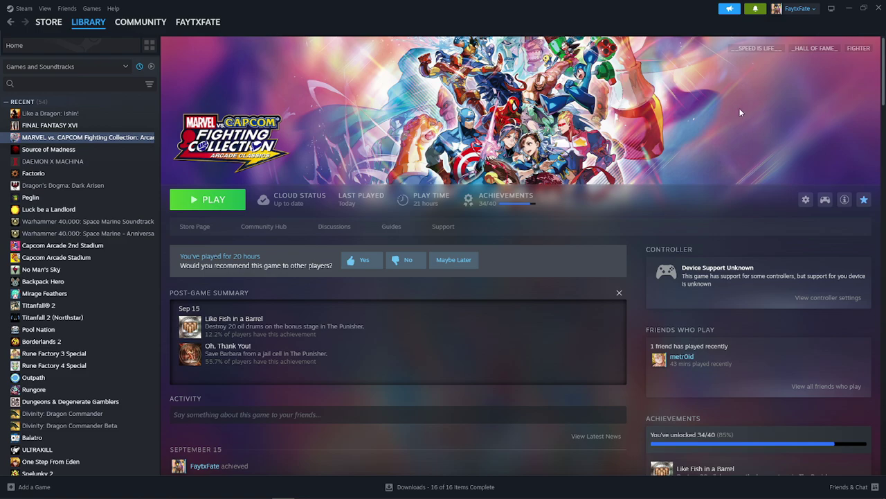
Open MARVEL vs. CAPCOM Fighting Collection's local files through Steam's Manage > Browse local files.
right_click(111, 138)
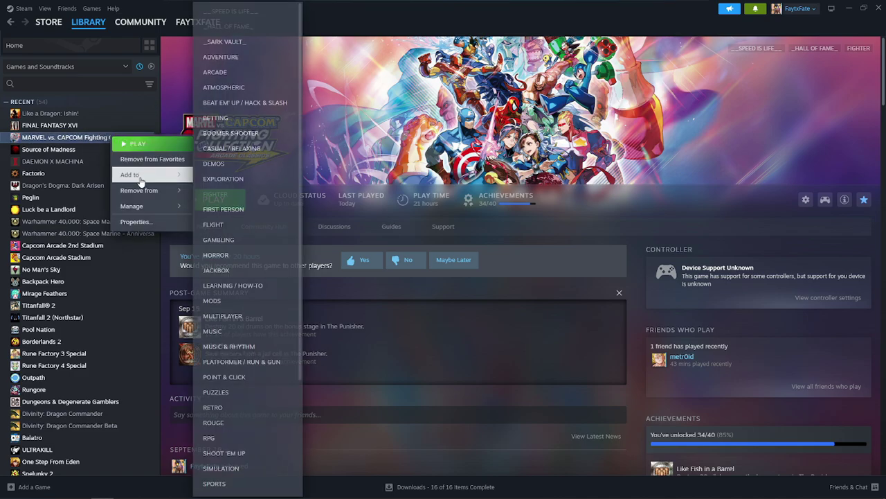
mouse_move(158, 206)
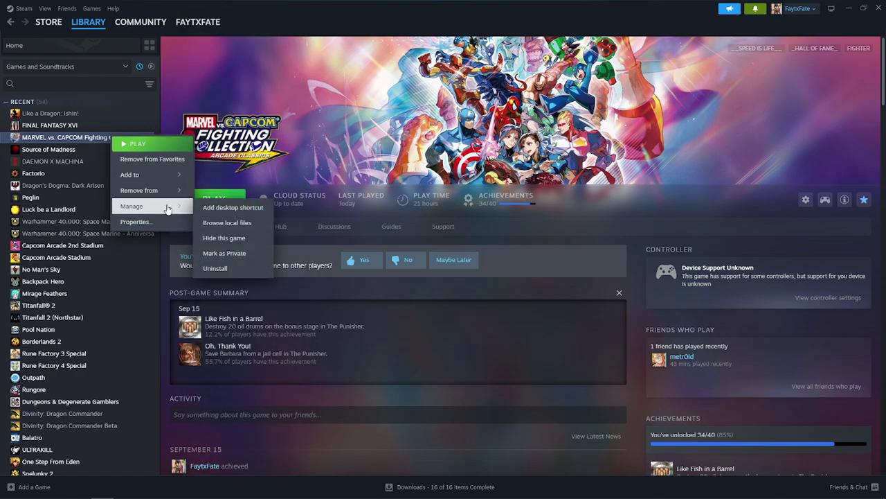
left_click(254, 227)
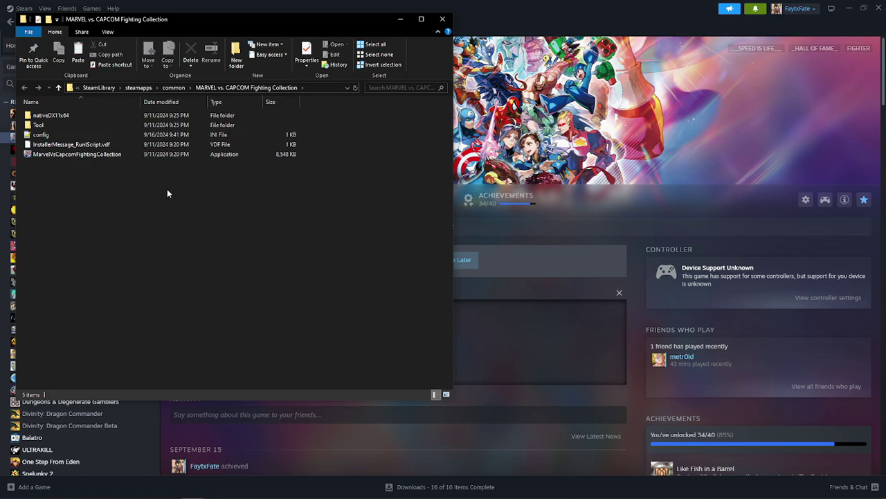
Go into nativeDX11x64\sound\bgm\mvc2\wav and select the selc.sngw track.
double_click(70, 115)
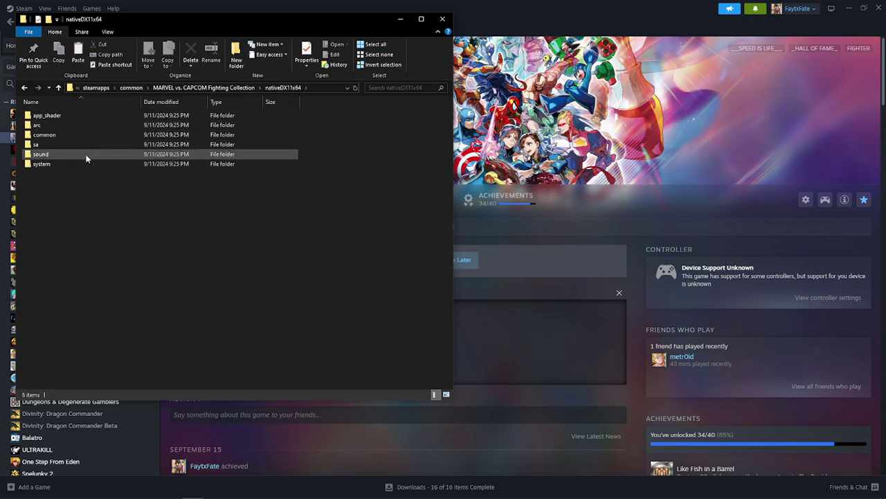
double_click(87, 155)
double_click(56, 115)
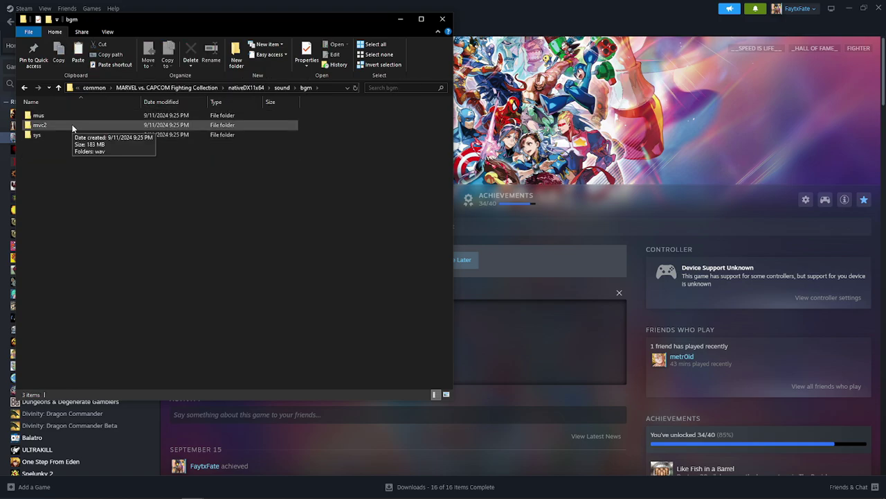
double_click(73, 128)
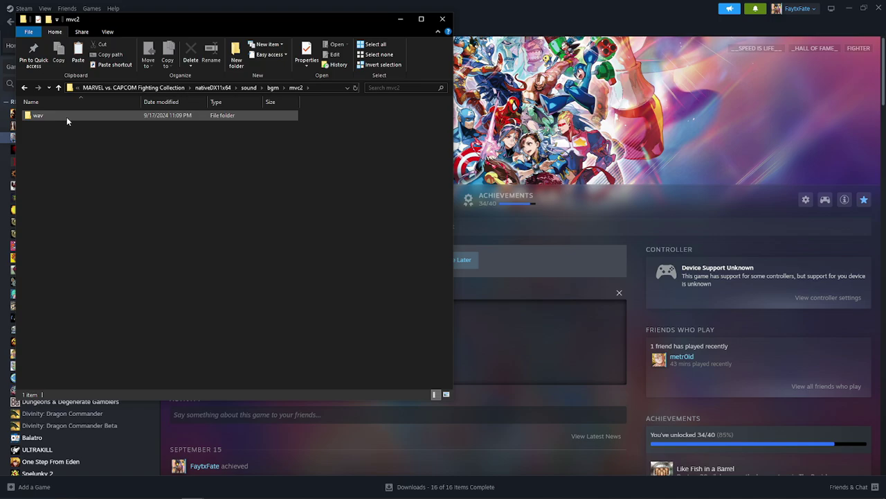
double_click(66, 117)
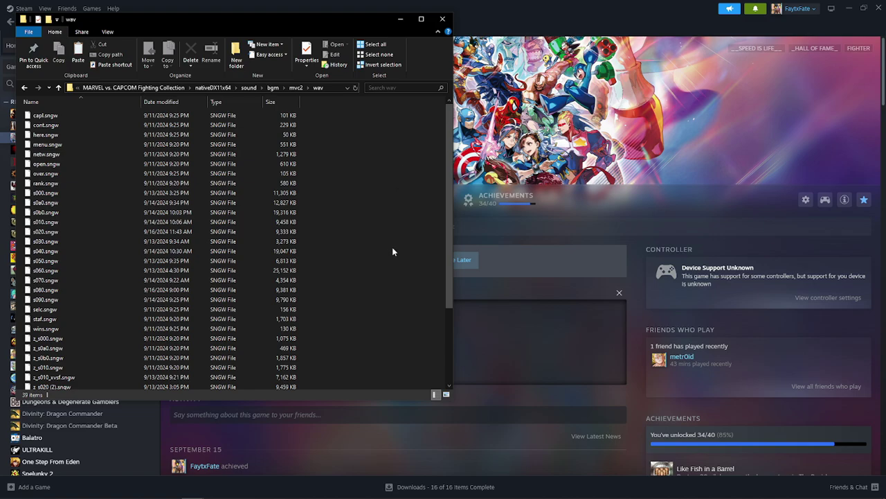
left_click(125, 310)
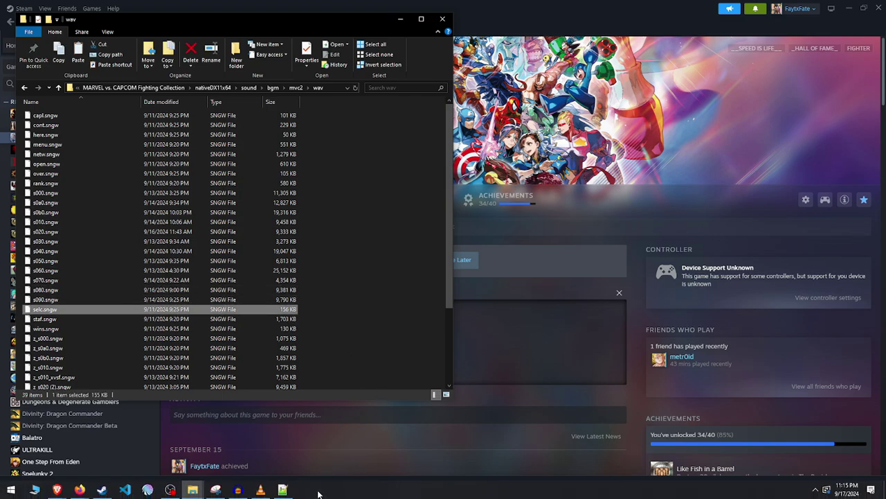
Launch VLC and drop selc.sngw onto it to hear the character-select music.
left_click(260, 490)
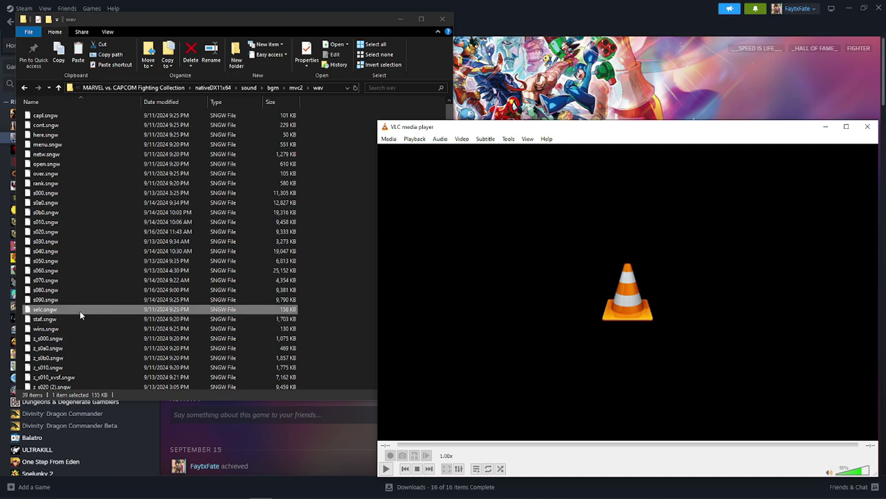
left_click_drag(79, 311, 530, 205)
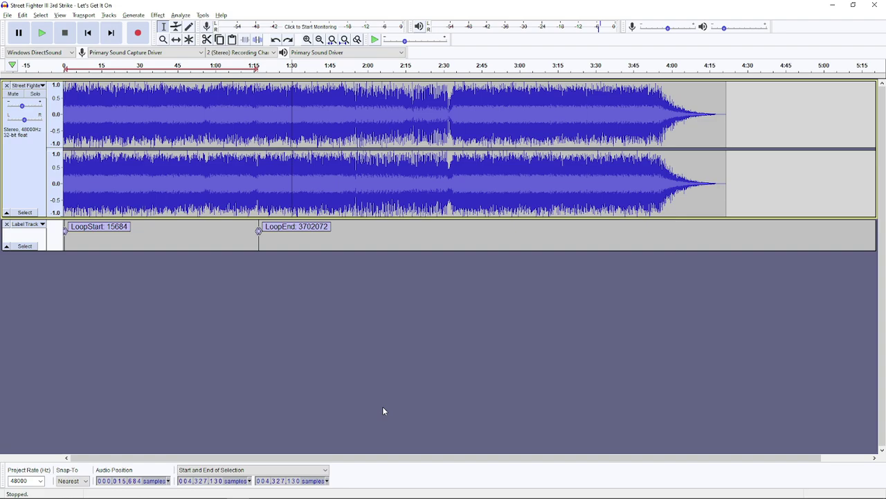
key("Home")
left_click(42, 34)
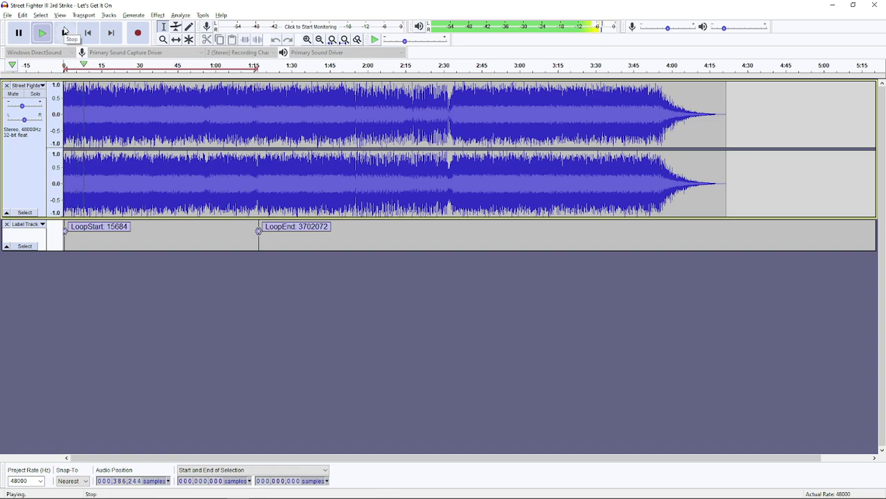
left_click(65, 32)
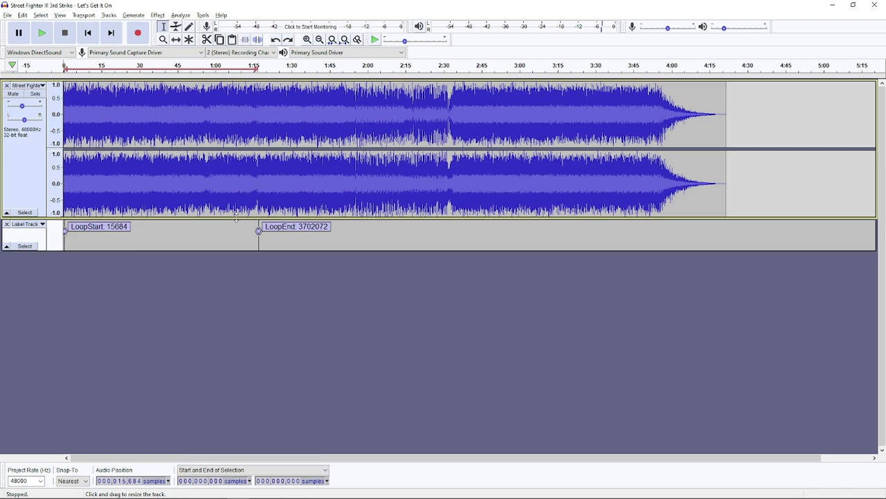
Start an Ogg Vorbis export to the wav folder under the suggested name, then close the metadata tags dialog.
left_click(7, 15)
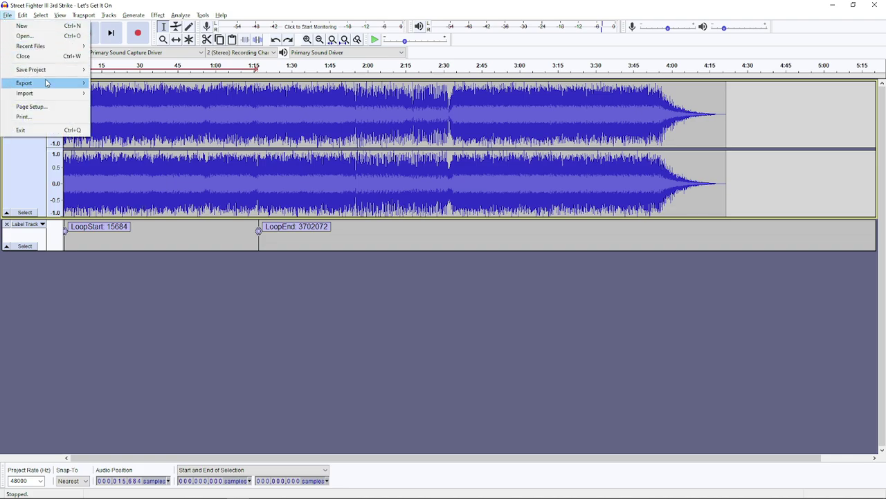
mouse_move(47, 83)
left_click(167, 104)
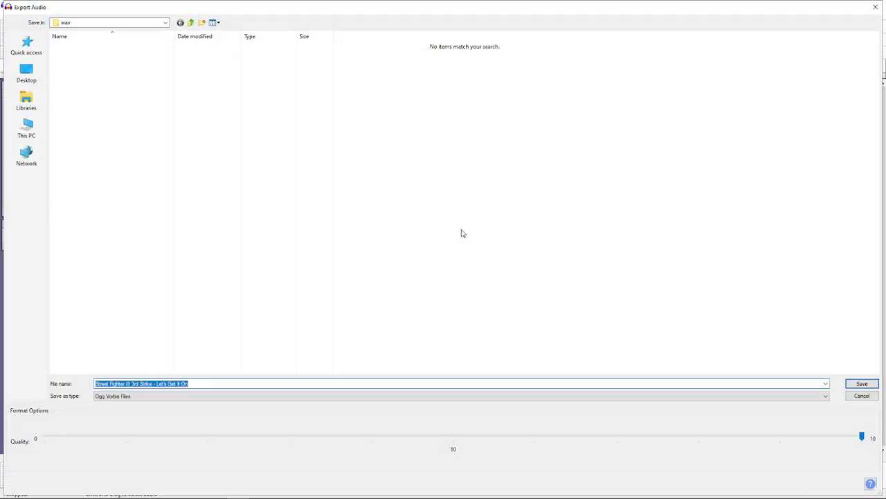
left_click(863, 384)
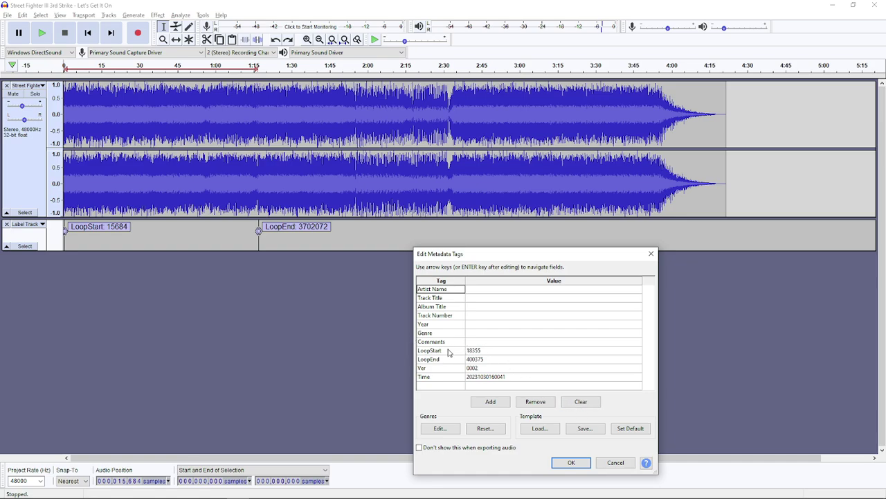
left_click(615, 464)
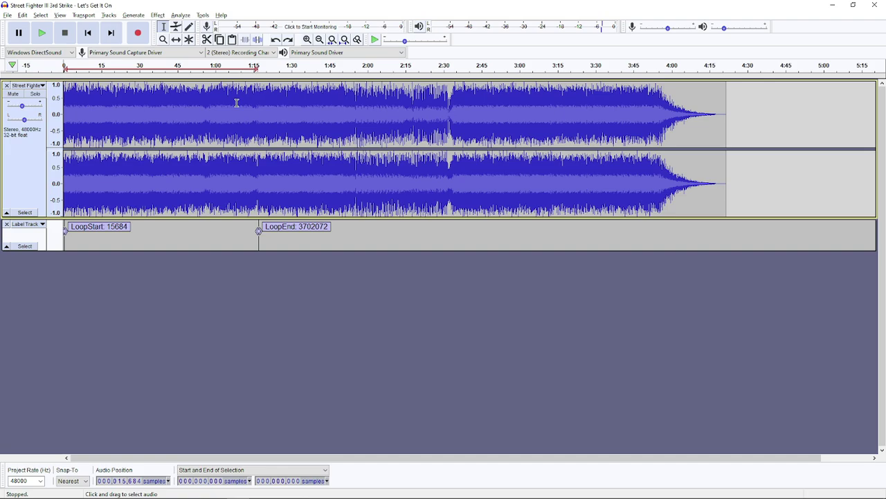
Put the cursor on the LoopEnd label, zoom in around sample 3702072, then zoom back out.
left_click(258, 106)
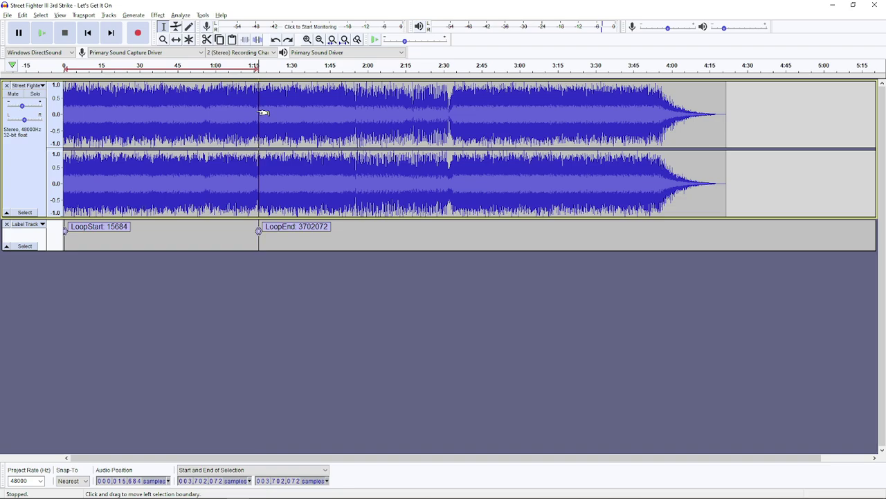
scroll(263, 114, "up", 4, "ctrl")
scroll(255, 113, "up", 3, "ctrl")
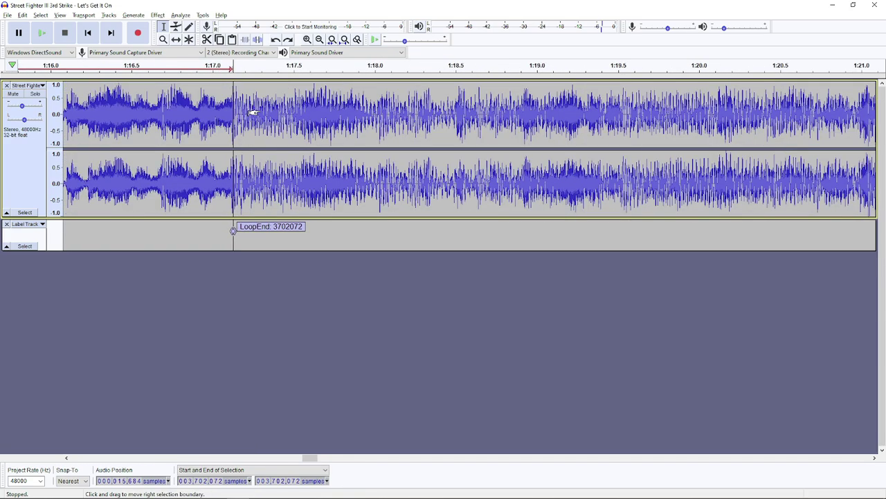
scroll(177, 104, "left", 1, "shift")
scroll(177, 104, "left", 1, "shift")
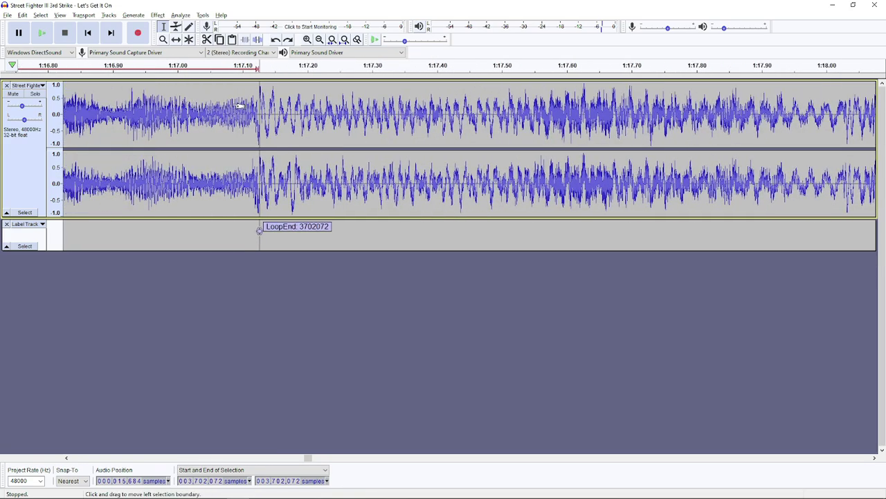
scroll(229, 103, "up", 1, "ctrl")
scroll(280, 104, "up", 1, "ctrl")
scroll(280, 104, "up", 1, "ctrl")
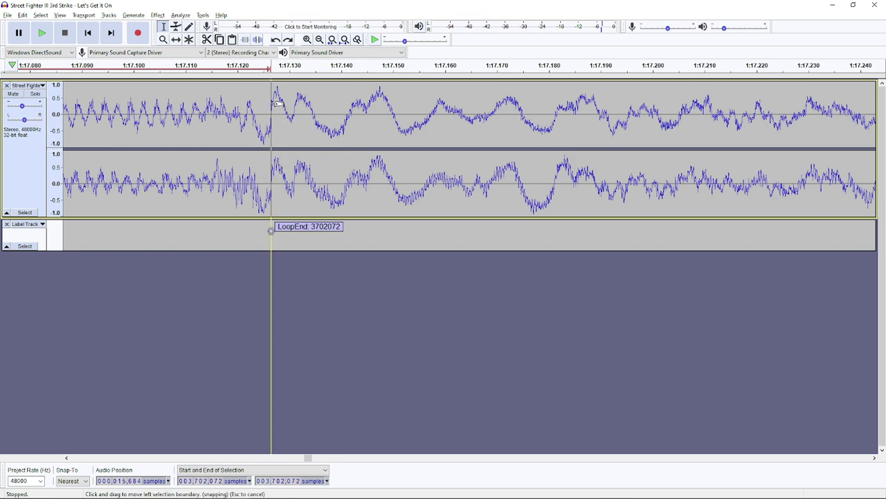
scroll(275, 112, "up", 1, "ctrl")
scroll(275, 104, "up", 1, "ctrl")
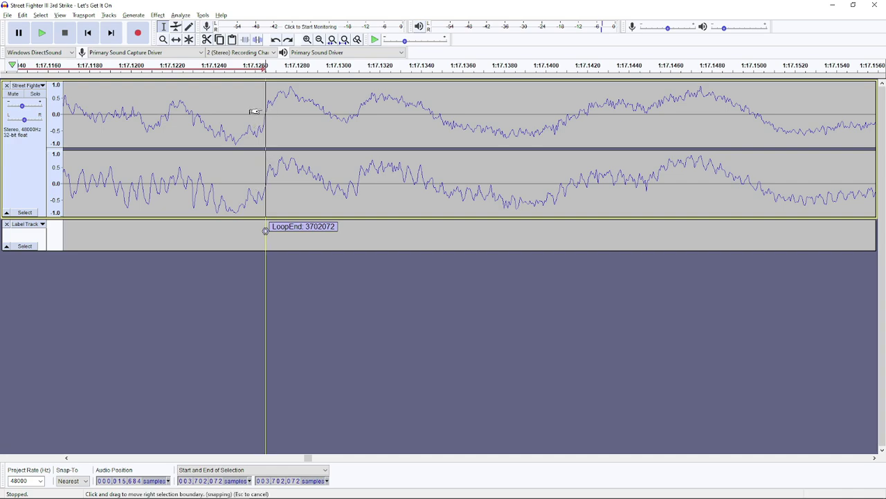
scroll(255, 131, "down", 8, "ctrl")
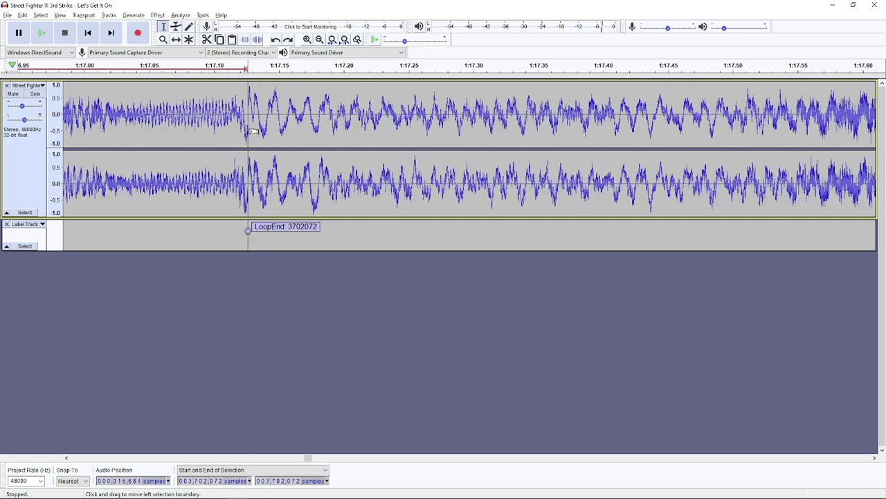
scroll(239, 131, "down", 3, "ctrl")
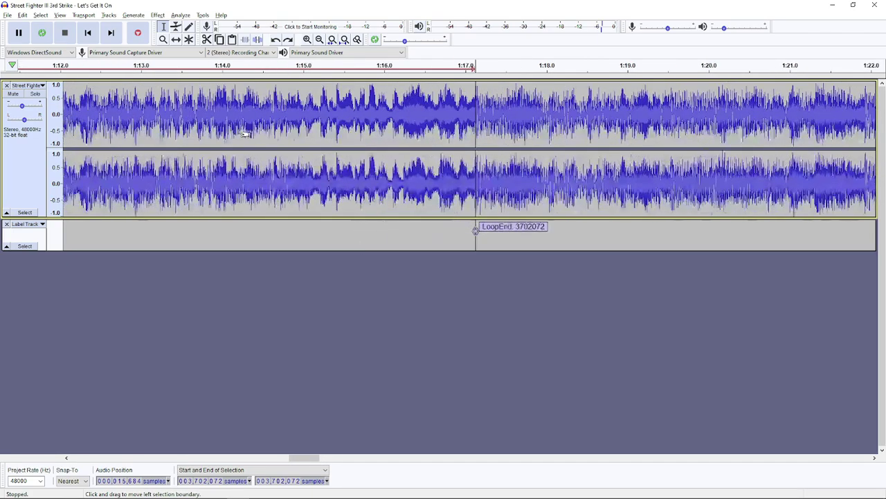
scroll(242, 135, "down", 3, "ctrl")
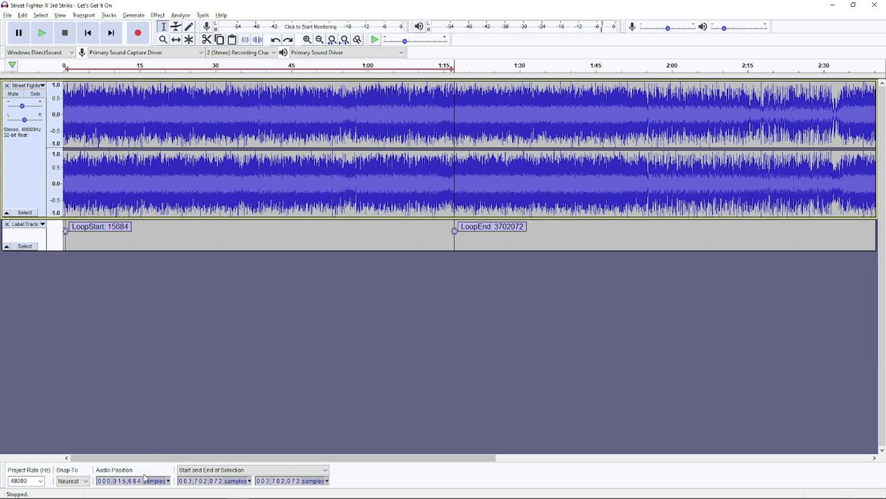
left_click(168, 481)
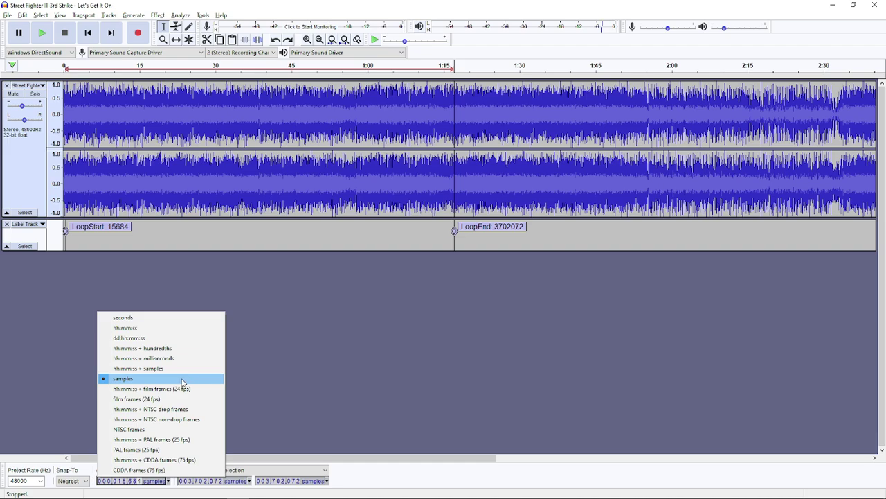
left_click(382, 473)
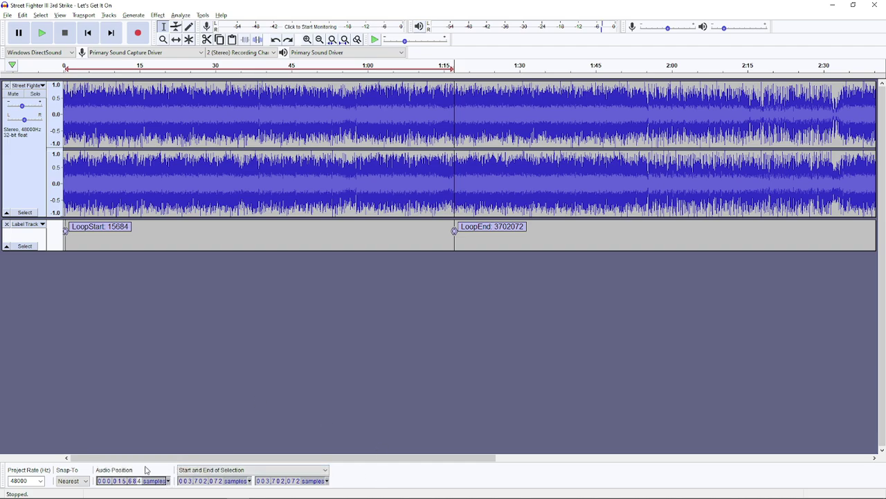
left_click(169, 481)
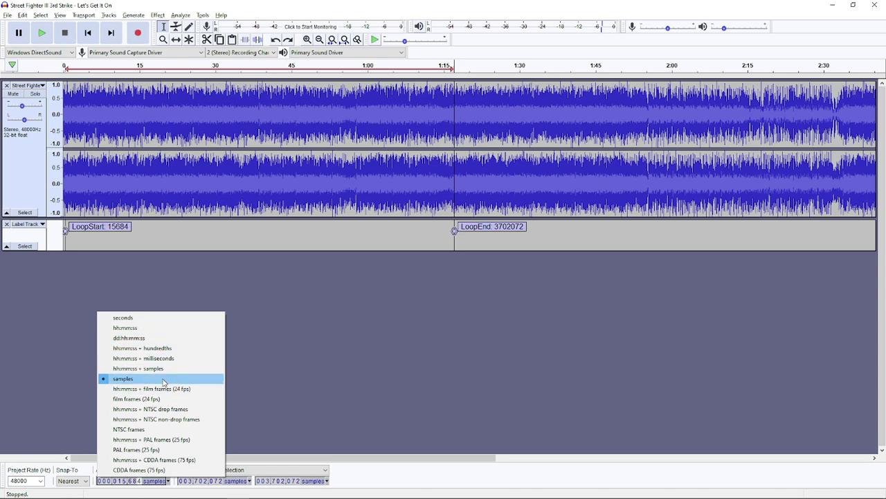
left_click(380, 471)
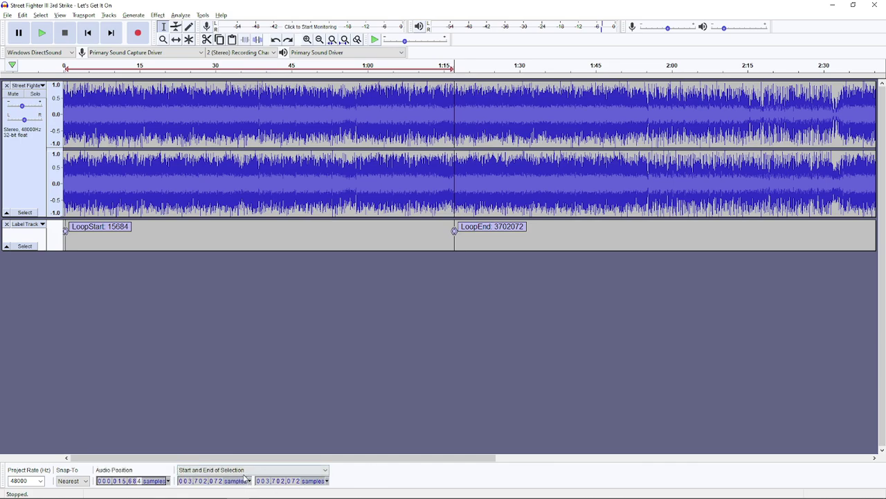
left_click(249, 480)
left_click(326, 480)
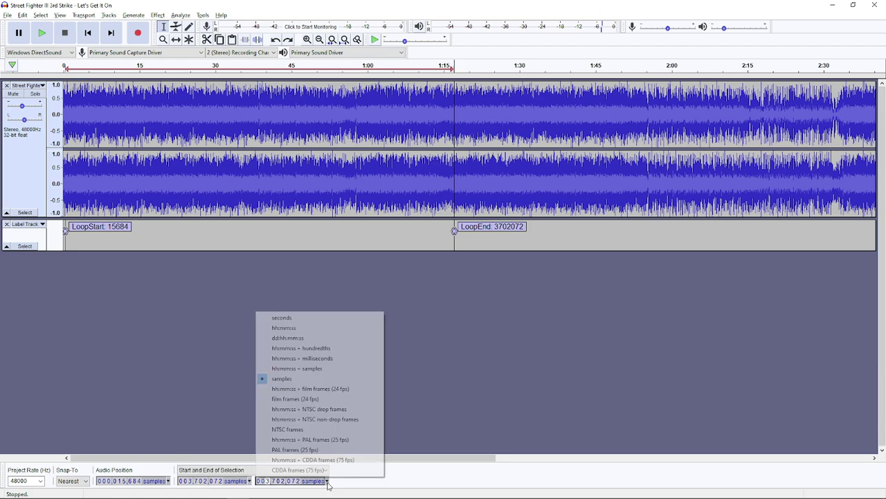
left_click(422, 484)
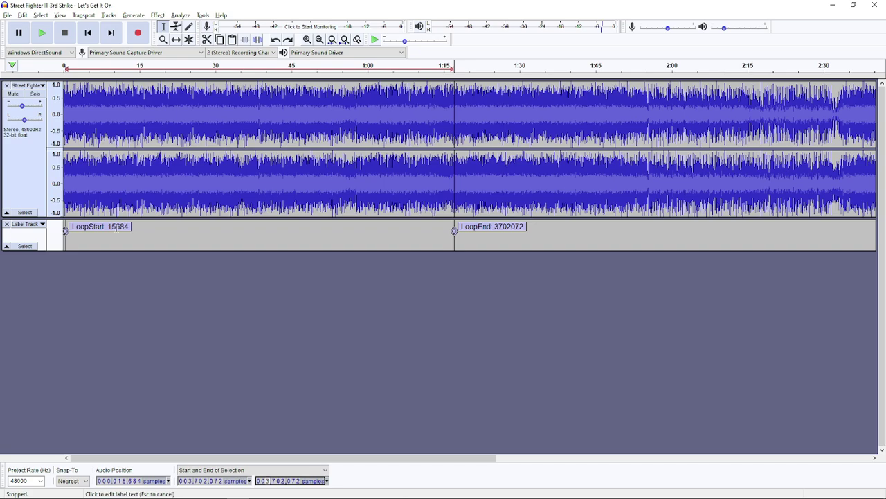
Check the LoopStart and LoopEnd label positions and unlock the play region.
left_click(123, 227)
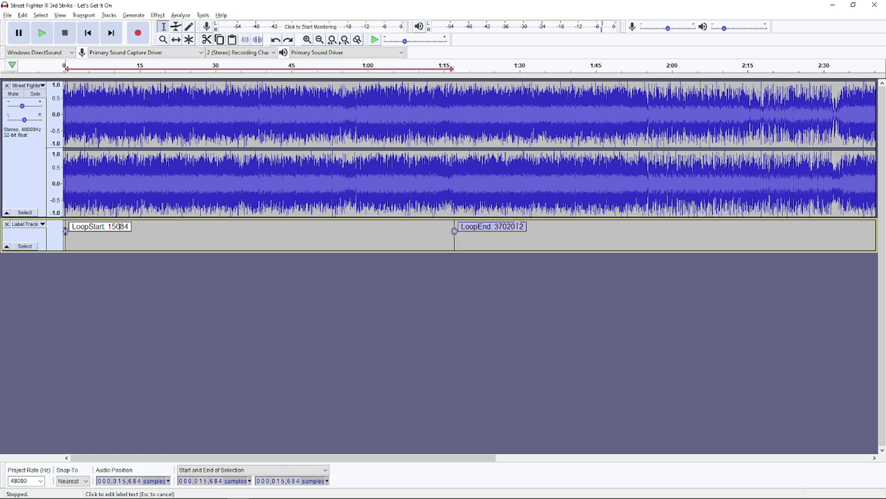
left_click(510, 227)
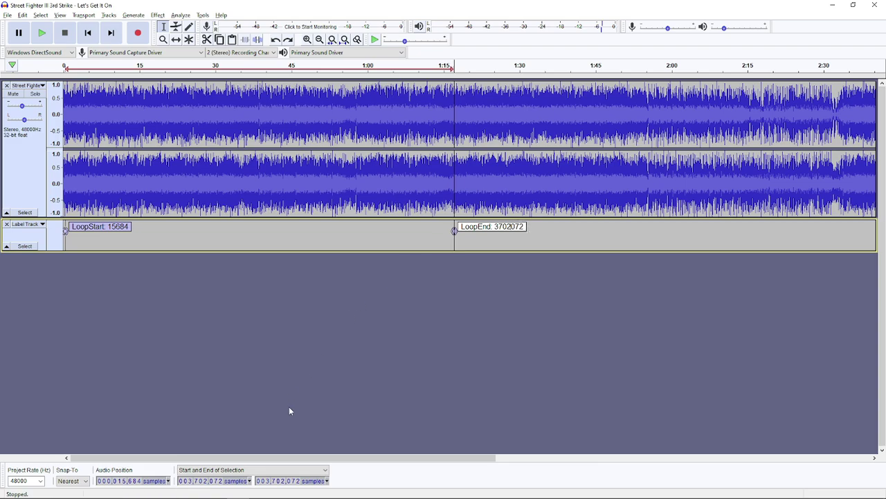
right_click(285, 67)
left_click(333, 115)
Enter Selection Start 15,684 and Selection End 3,702,072.
left_click(219, 123)
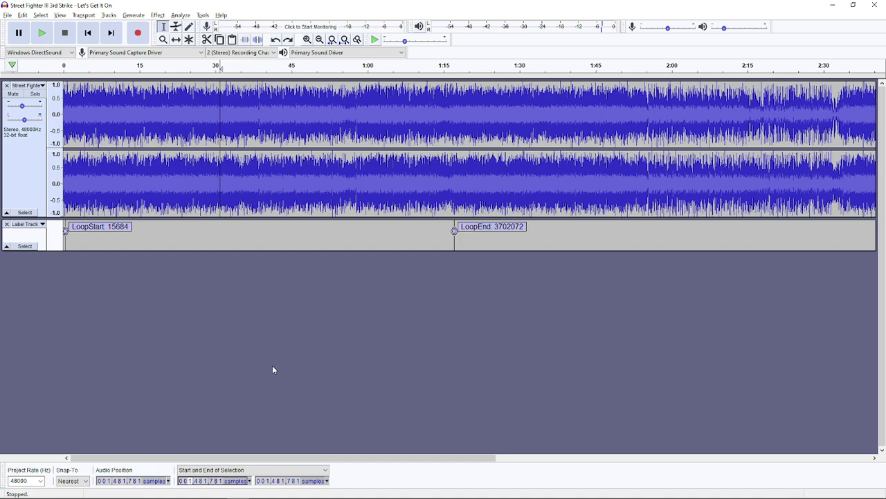
type("0,")
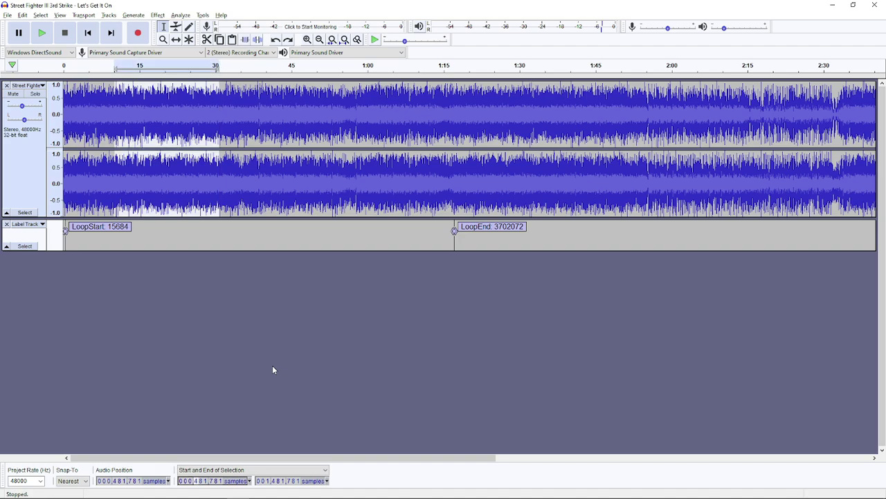
type("0")
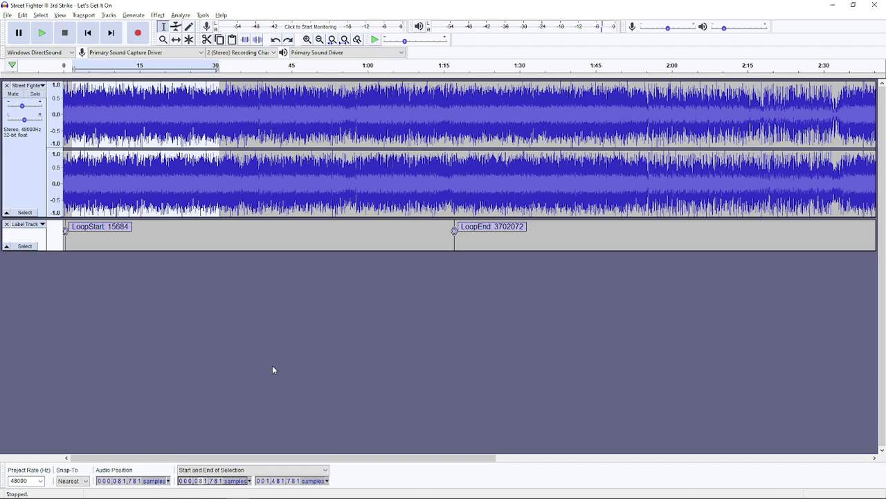
type("15,68")
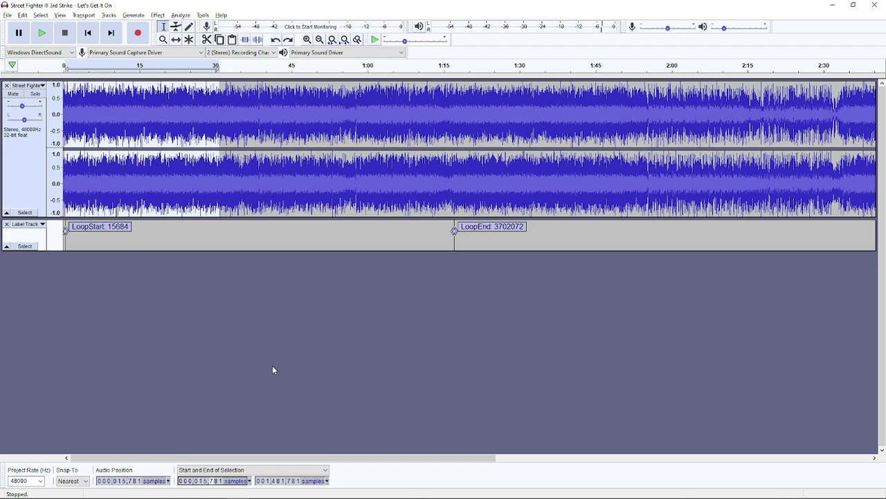
type("4")
left_click(272, 481)
type("3,")
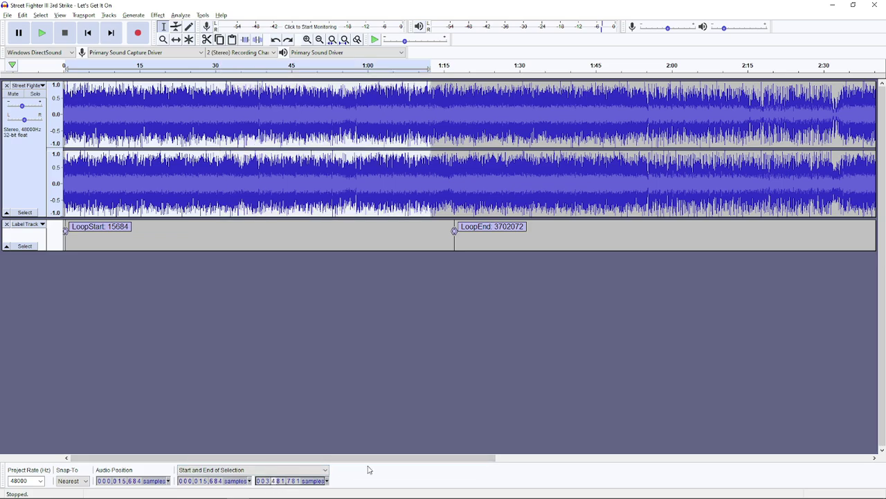
type("702,07")
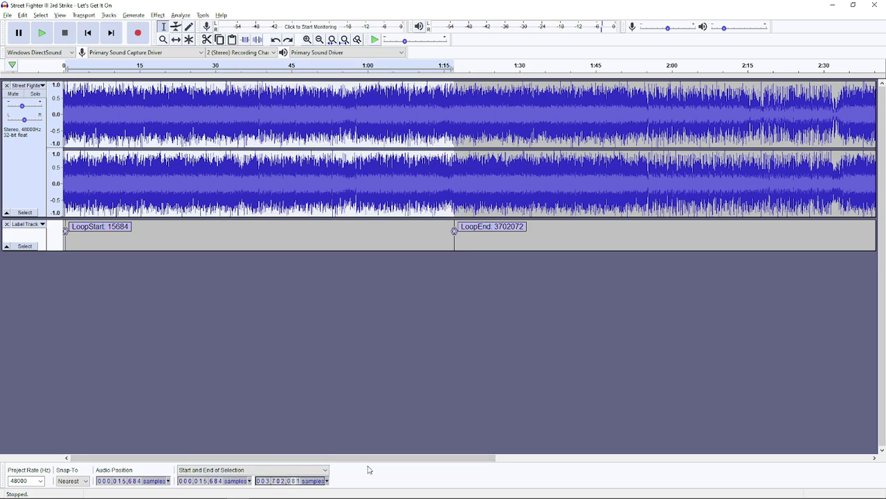
type("2")
Preview playback from about 27 seconds, then correct the selection start and end values.
left_click(199, 93)
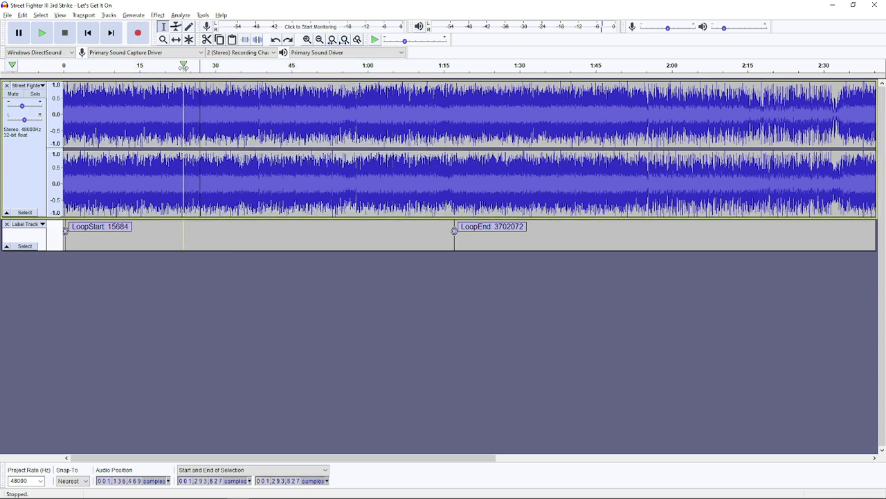
left_click(183, 66)
left_click(65, 33)
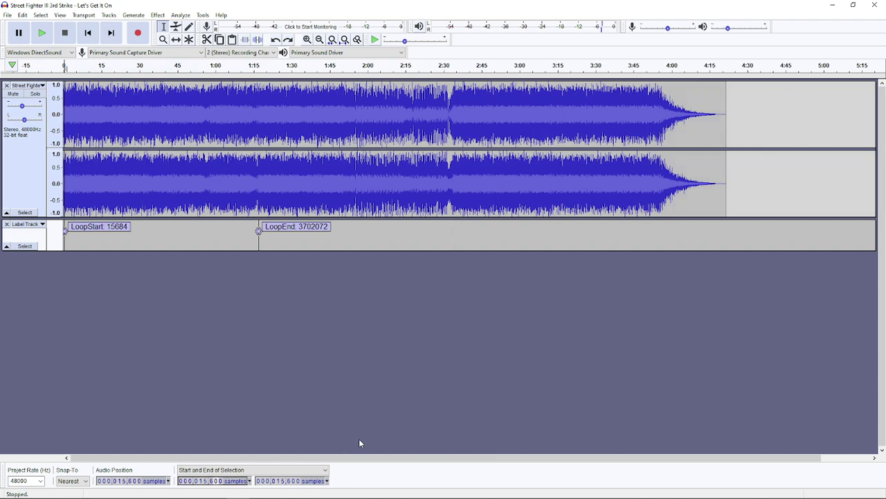
type("84")
left_click(266, 481)
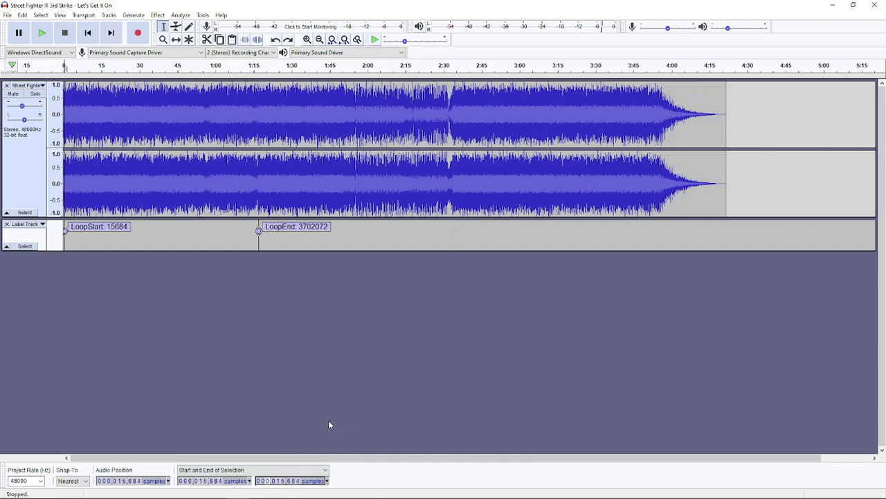
type("3705")
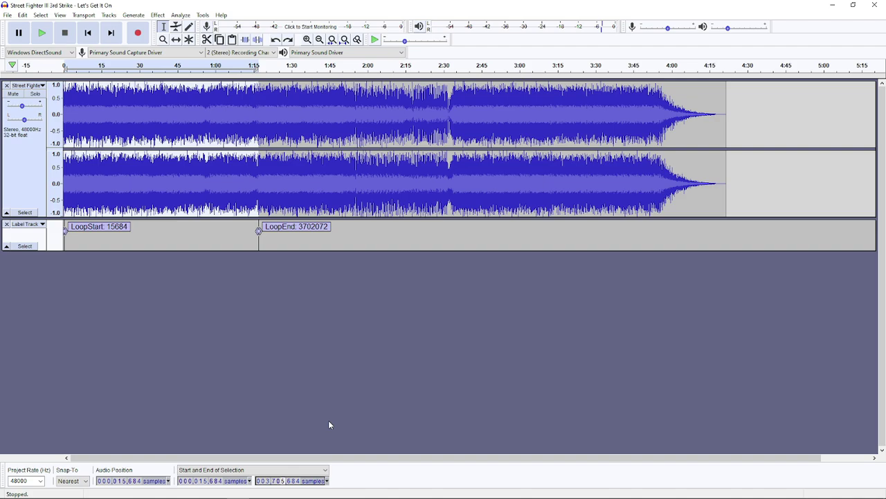
type("2")
type("072")
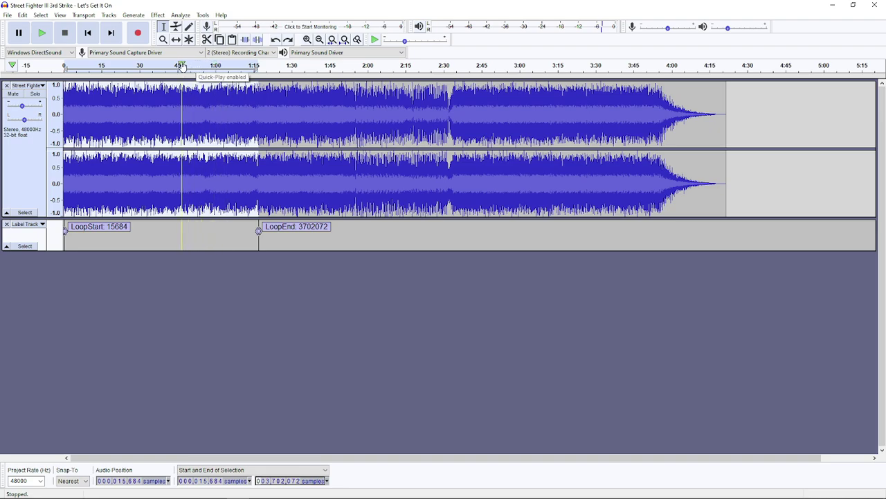
Lock the play region to the 15,684–3,702,072 sample selection from the ruler's menu.
right_click(116, 67)
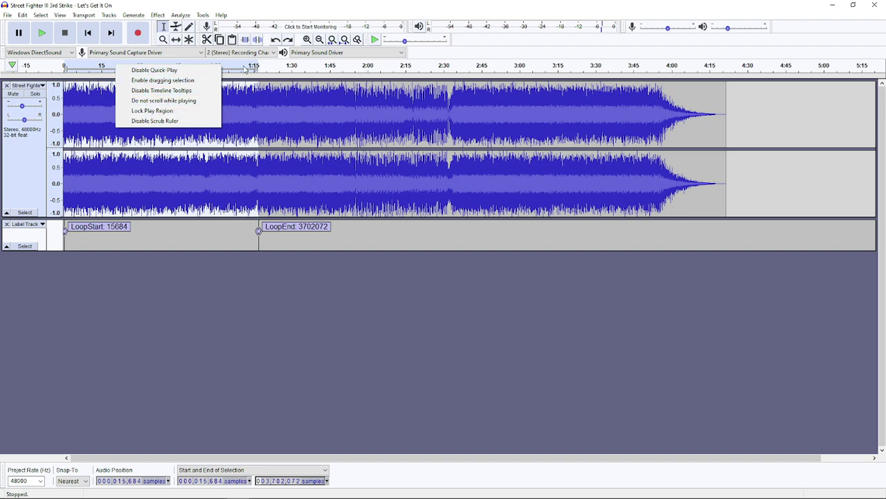
left_click(147, 111)
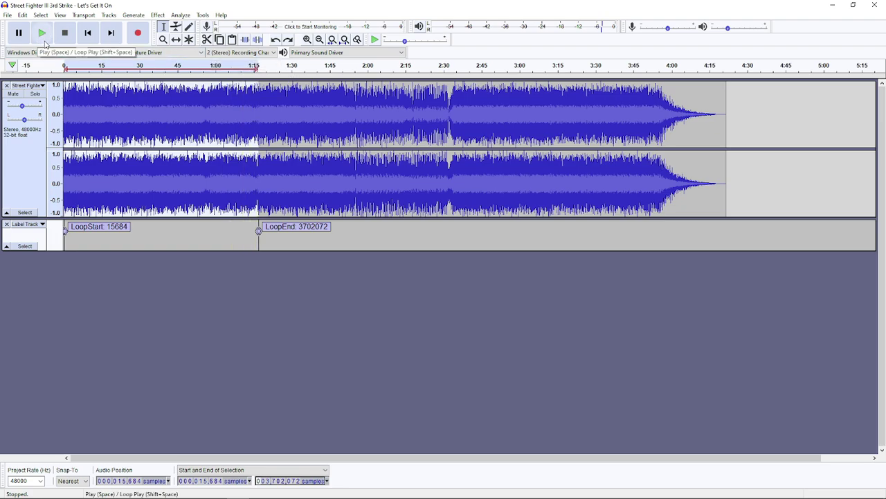
Loop-play the locked region, Quick-Play from near 1:09 to hear the wrap, then pause and stop.
key("shift")
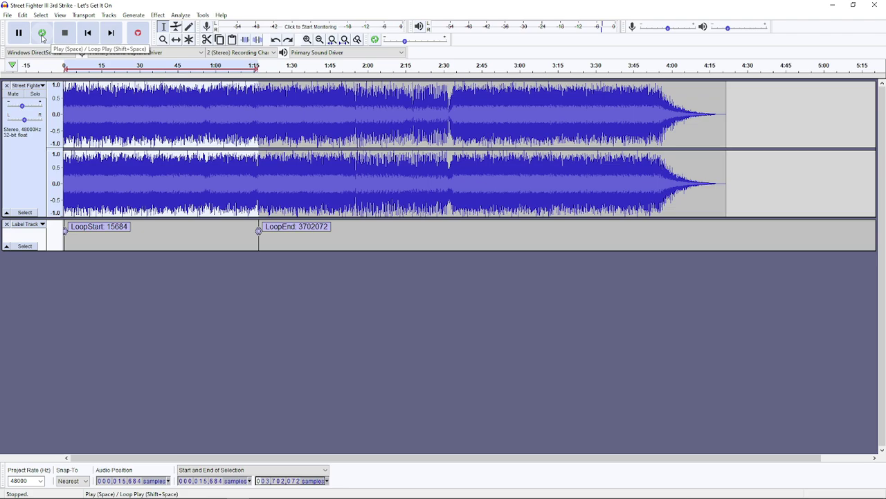
left_click(41, 35)
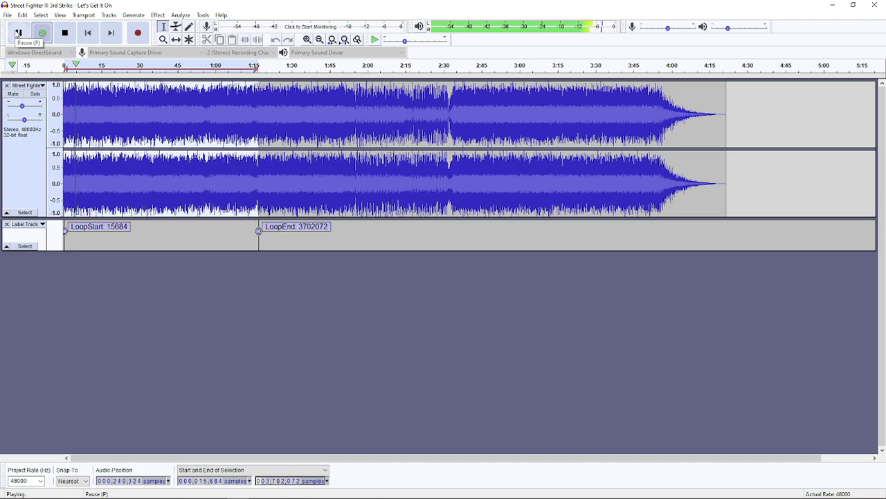
left_click(18, 33)
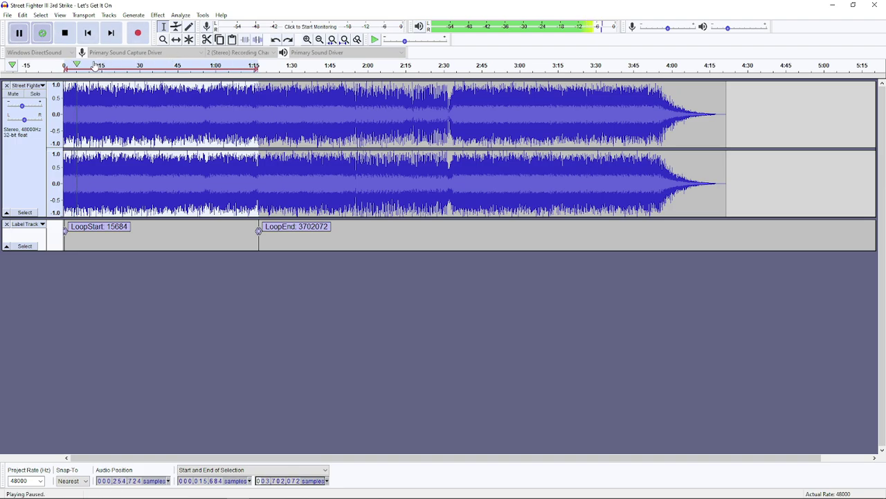
key("shift")
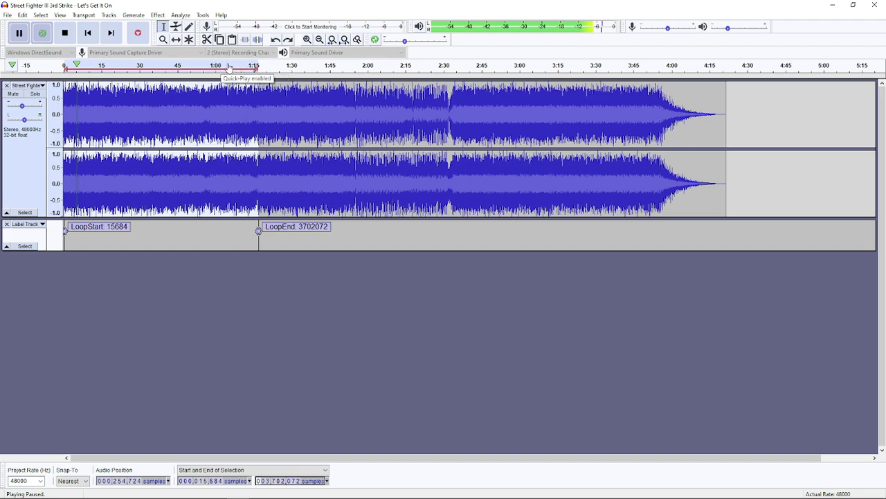
left_click(237, 68)
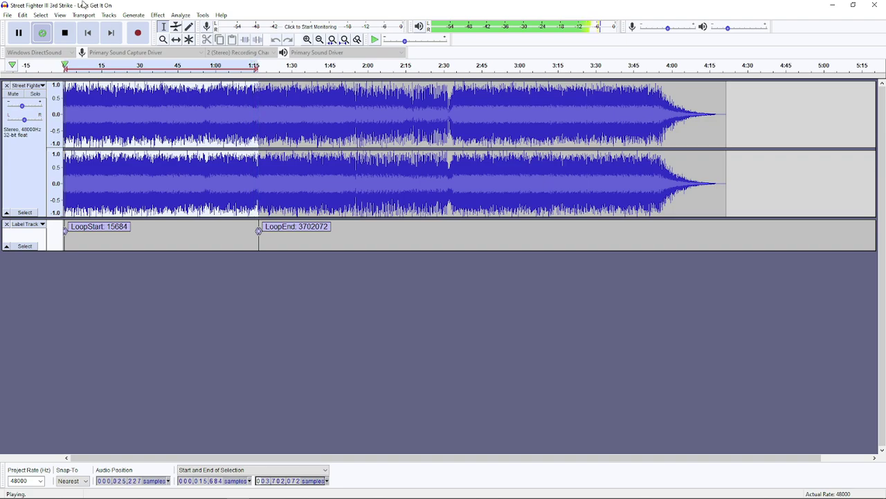
left_click(18, 33)
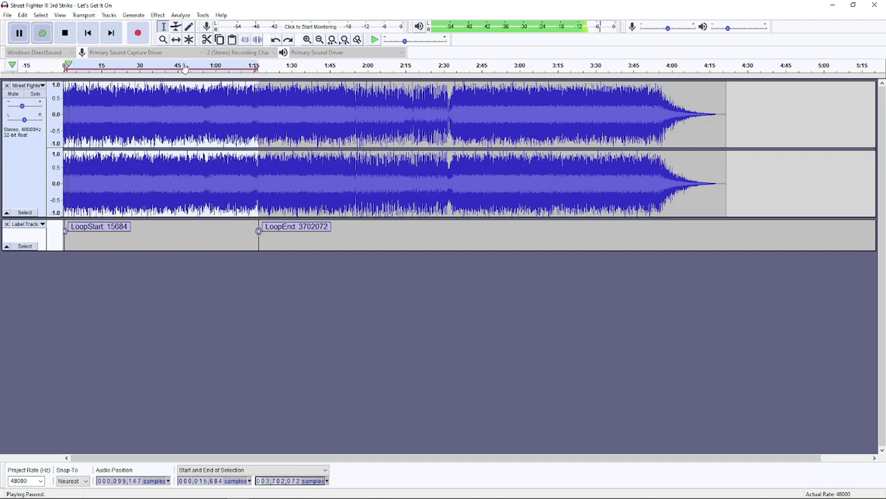
left_click(69, 36)
Delete all audio after 1:30 in the song.
left_click(292, 87)
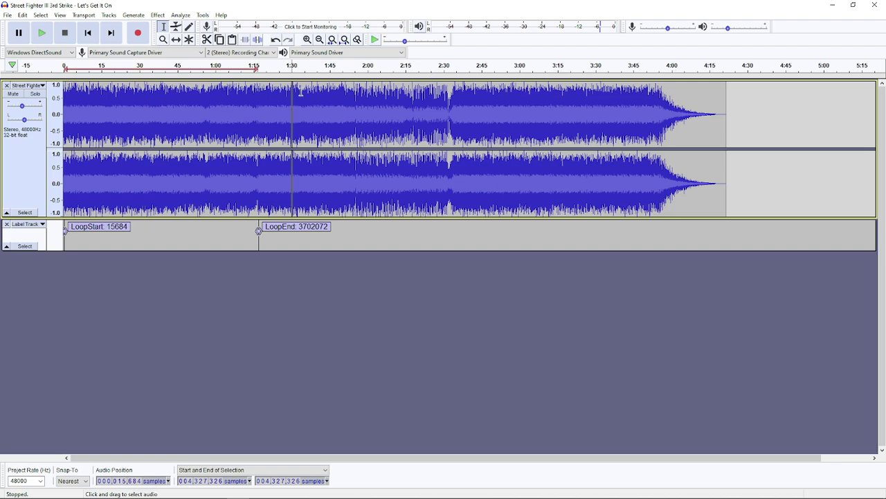
key("shift+End")
key("Delete")
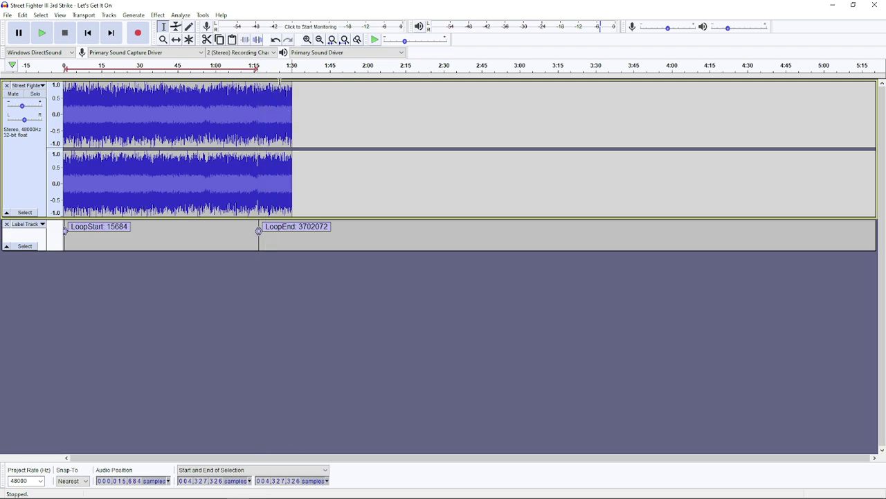
Apply Fade Out to the final seconds, 1:23–1:33, then clear the selection.
left_click_drag(272, 97, 298, 97)
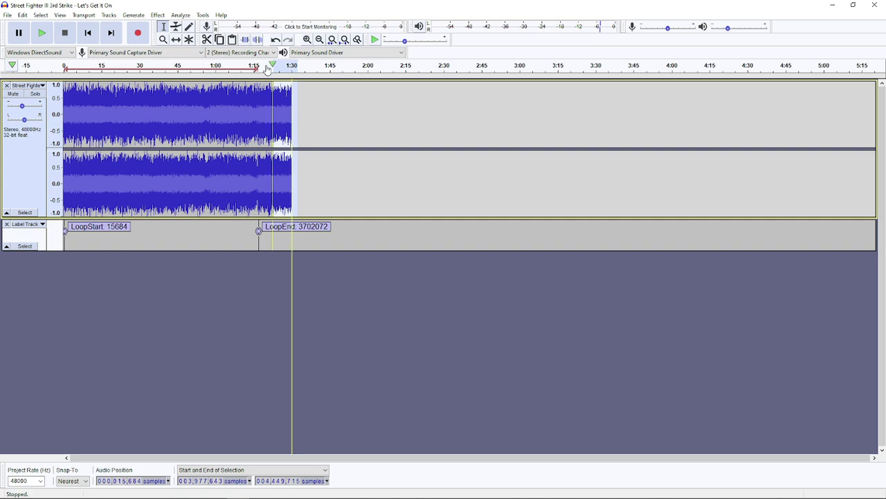
left_click(178, 15)
mouse_move(160, 17)
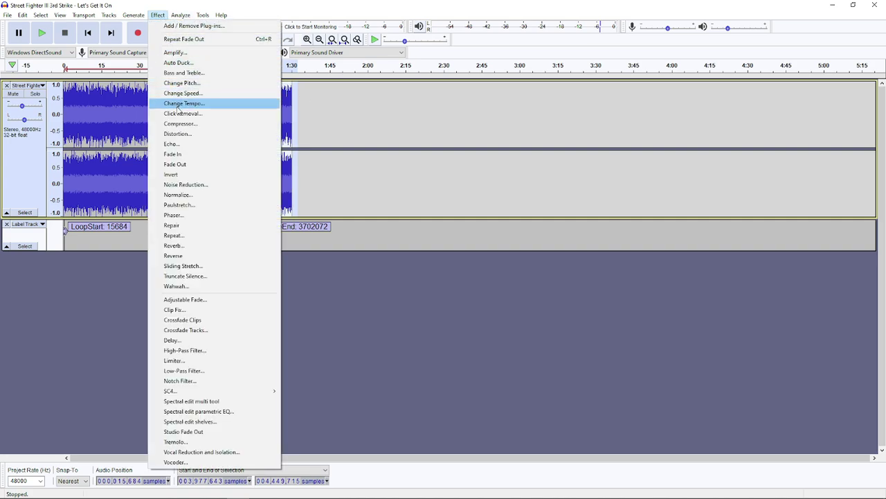
left_click(200, 164)
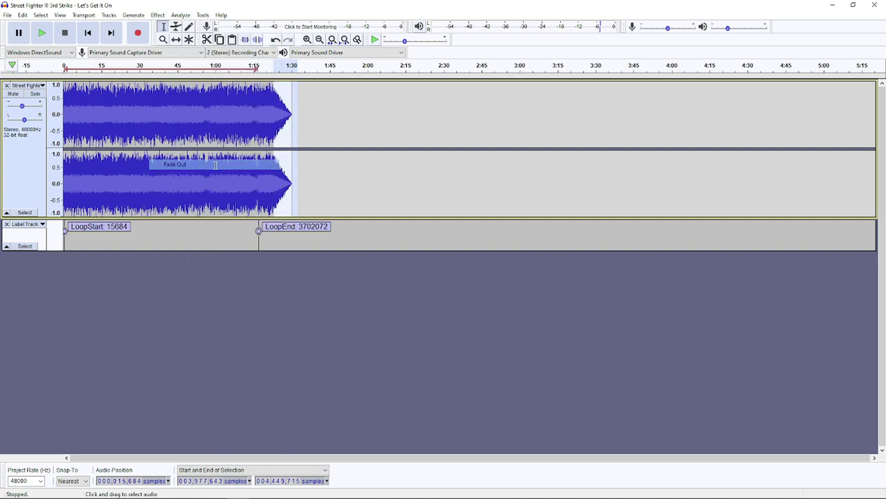
left_click(240, 123)
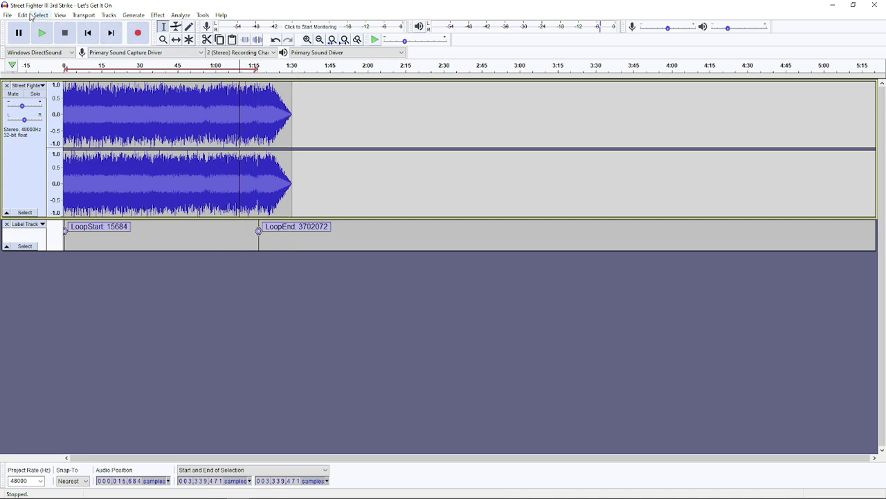
Export as Ogg Vorbis into the wav folder, picking selc.sngw as the file name.
left_click(8, 16)
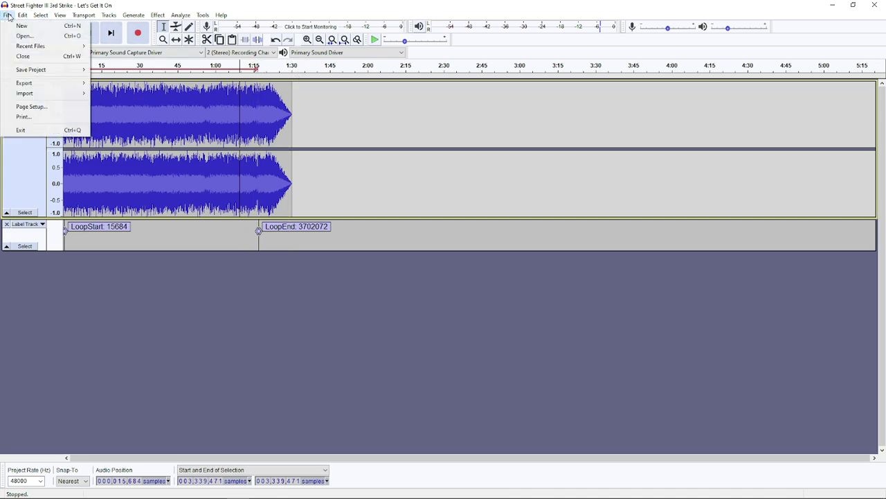
mouse_move(36, 84)
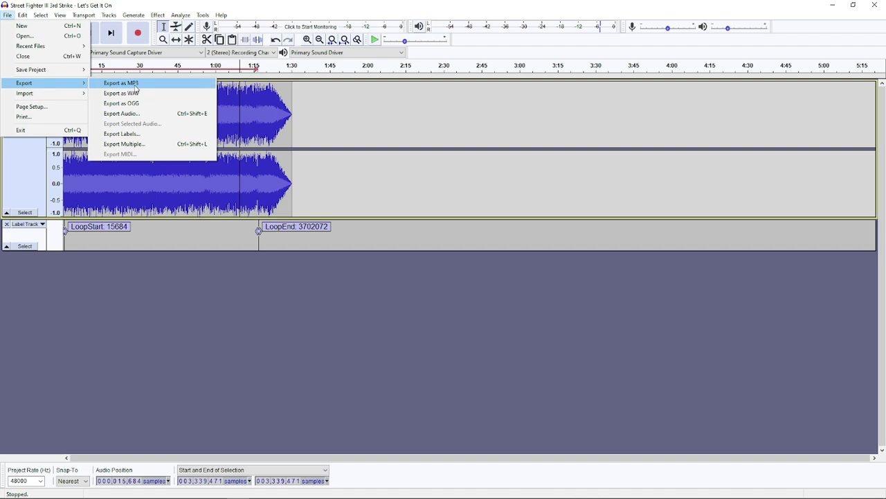
left_click(139, 105)
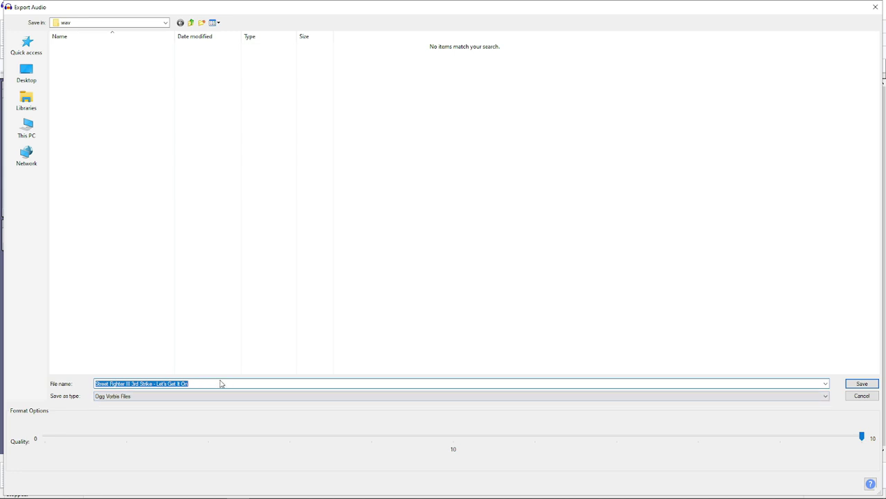
type("s")
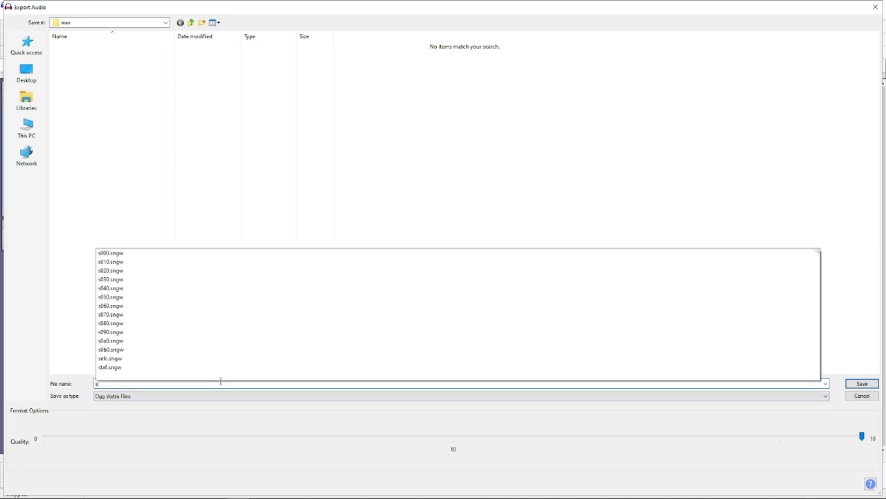
type("el")
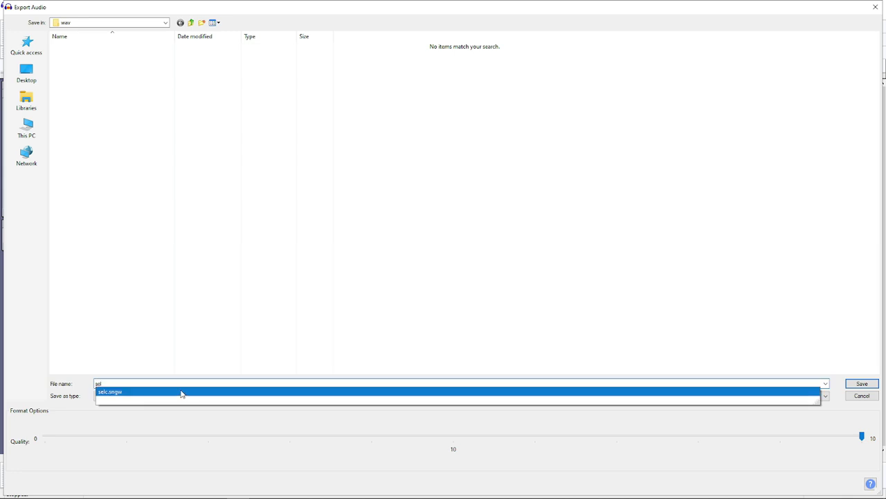
left_click(169, 388)
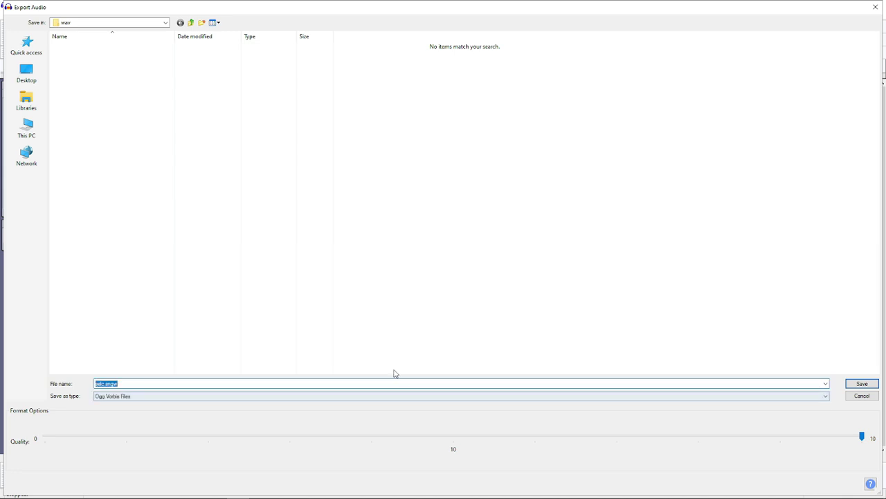
left_click(863, 390)
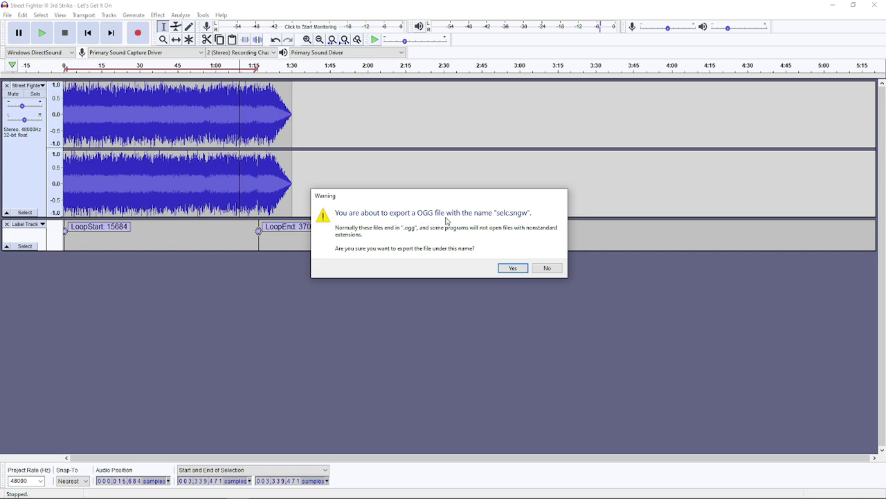
Accept the non-standard .sngw extension for selc.sngw and bring the wav music folder window forward.
left_click(513, 268)
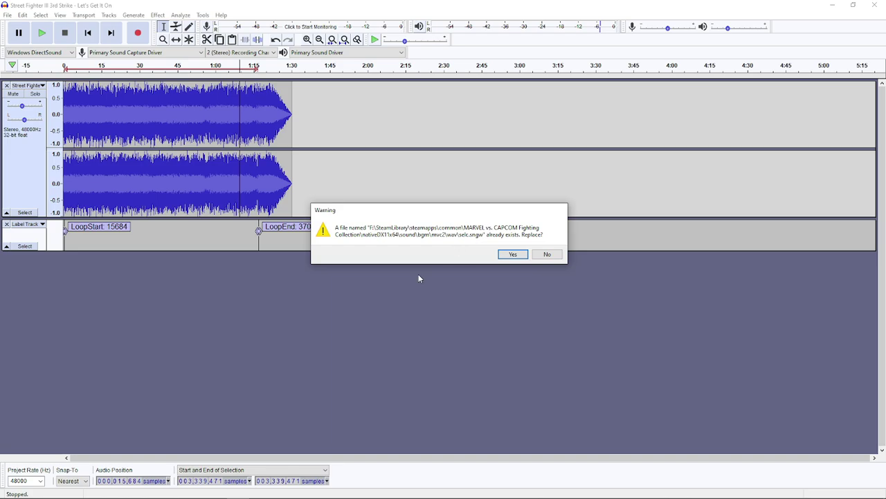
mouse_move(256, 493)
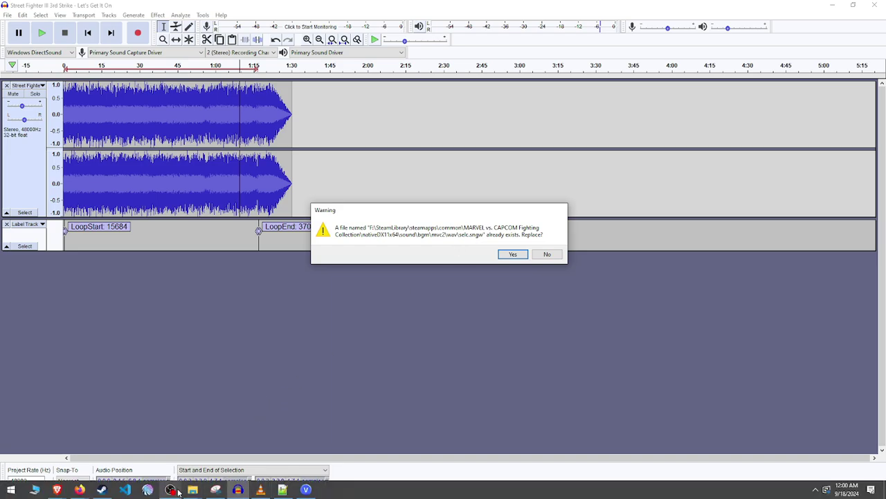
mouse_move(193, 489)
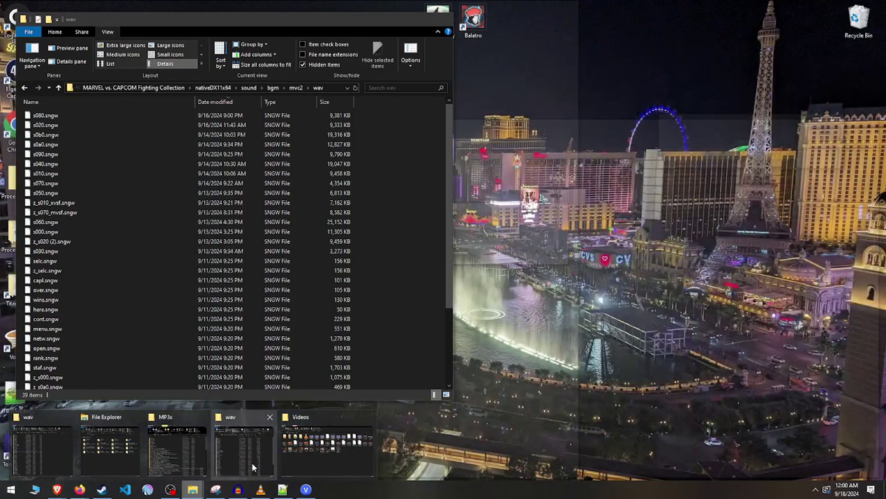
left_click(253, 468)
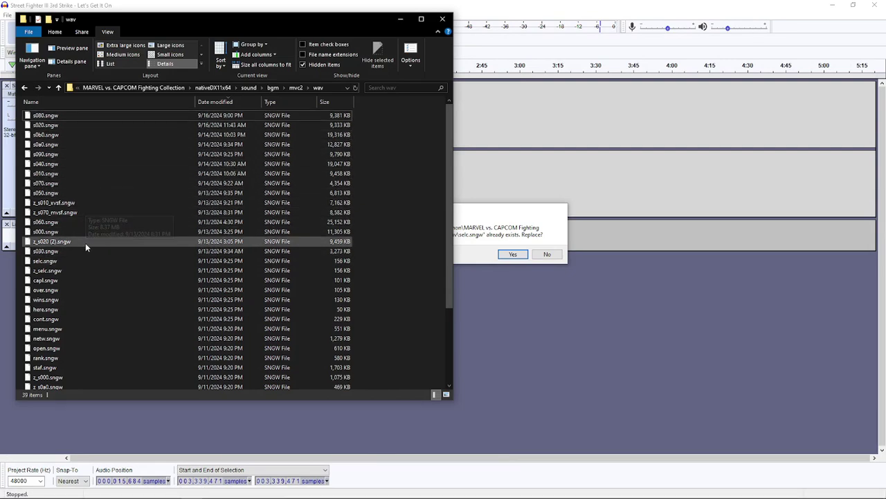
Scroll the mvc2 wav folder, select z_selc.sngw, then go back to Audacity's Replace prompt.
scroll(86, 242, "down", 2)
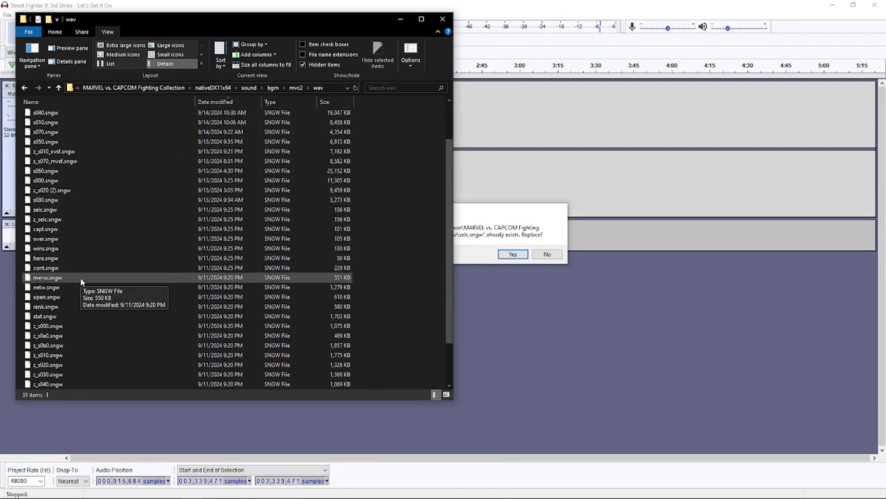
scroll(80, 277, "down", 2)
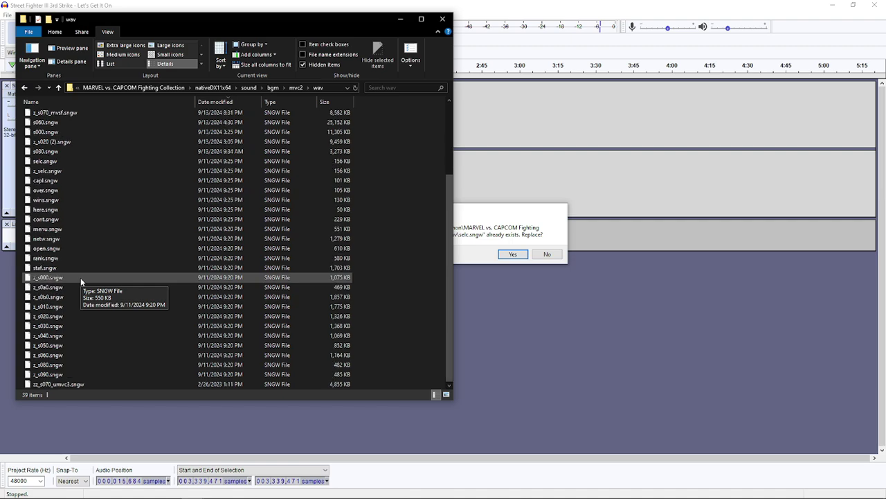
left_click(97, 171)
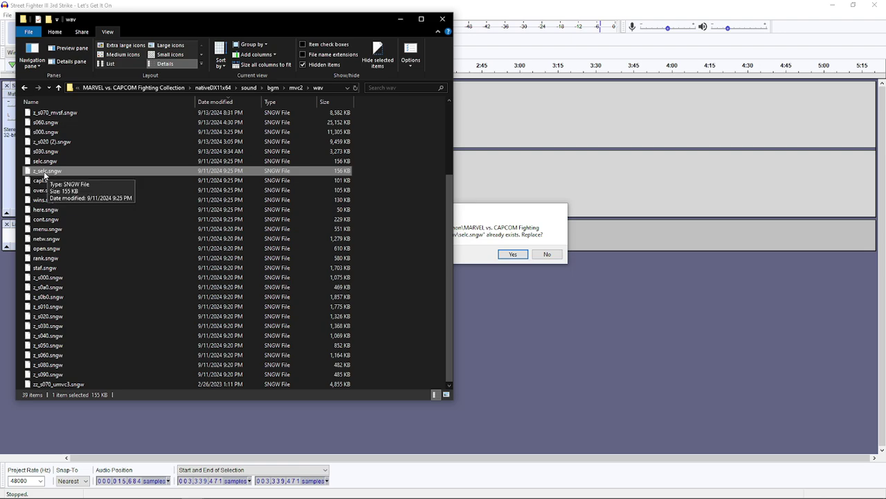
scroll(63, 176, "up", 1)
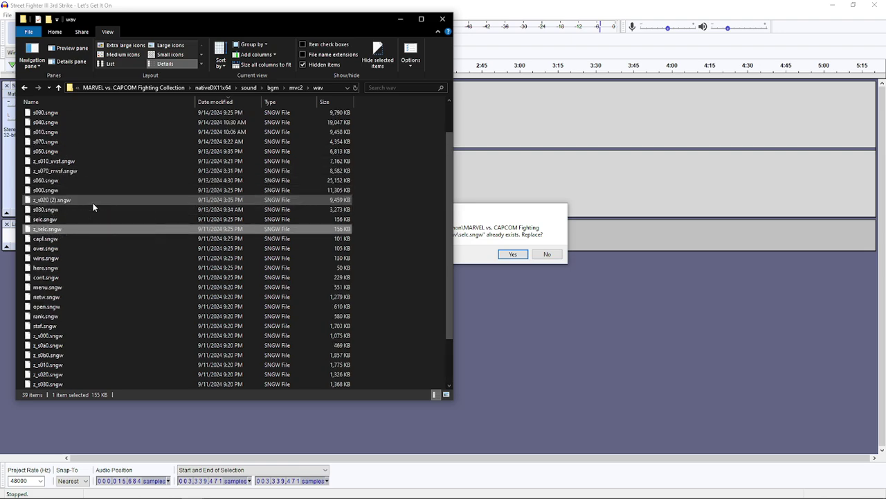
scroll(97, 194, "up", 3)
scroll(159, 235, "down", 1)
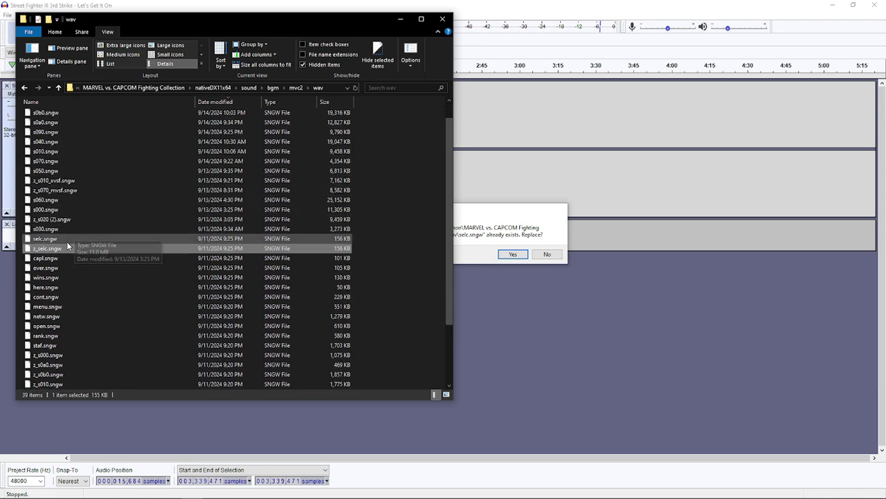
left_click(499, 219)
Confirm replacing selc.sngw, clear all metadata tags, and add a LoopStart tag set to 15684.
left_click(513, 254)
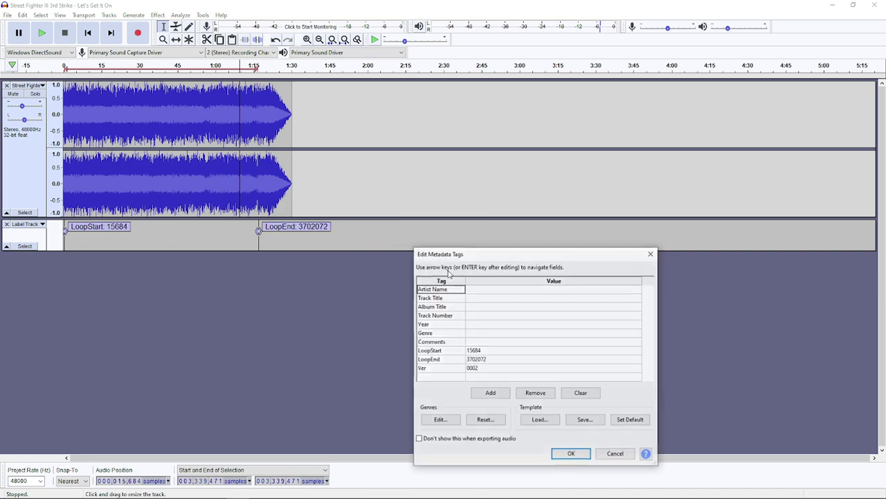
left_click(580, 393)
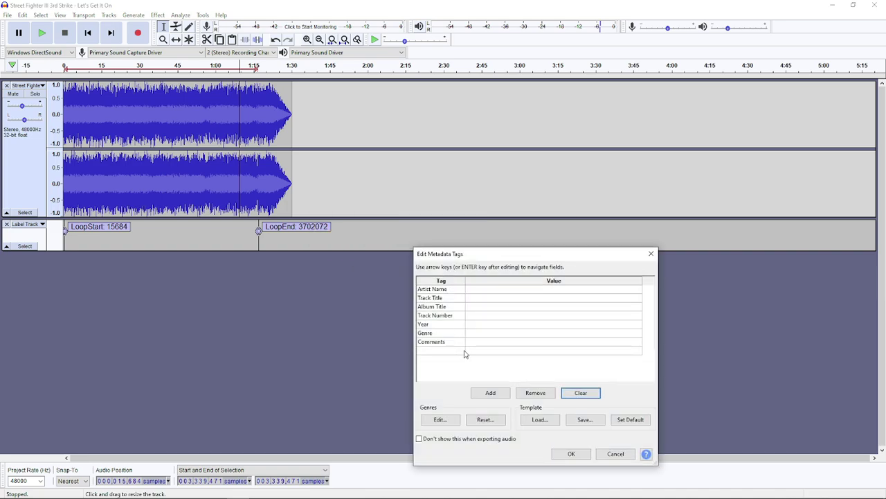
left_click(450, 352)
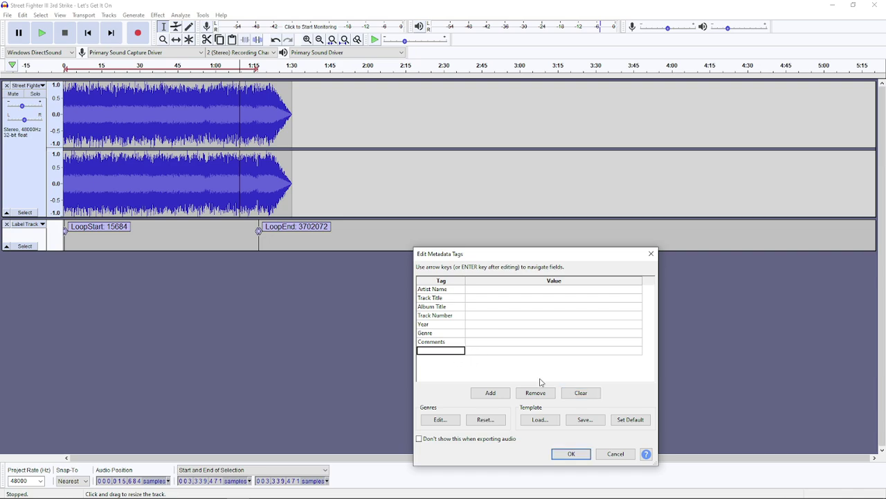
type("Loop")
key("shift")
key("Tab")
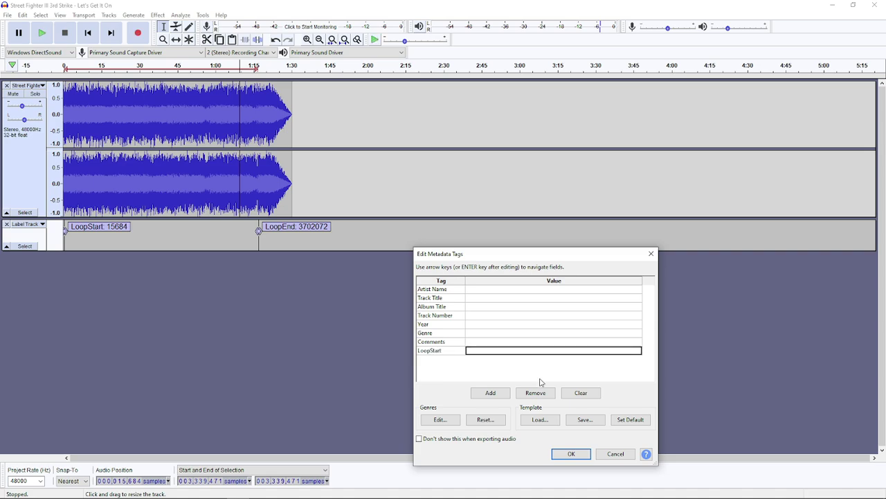
left_click(523, 351)
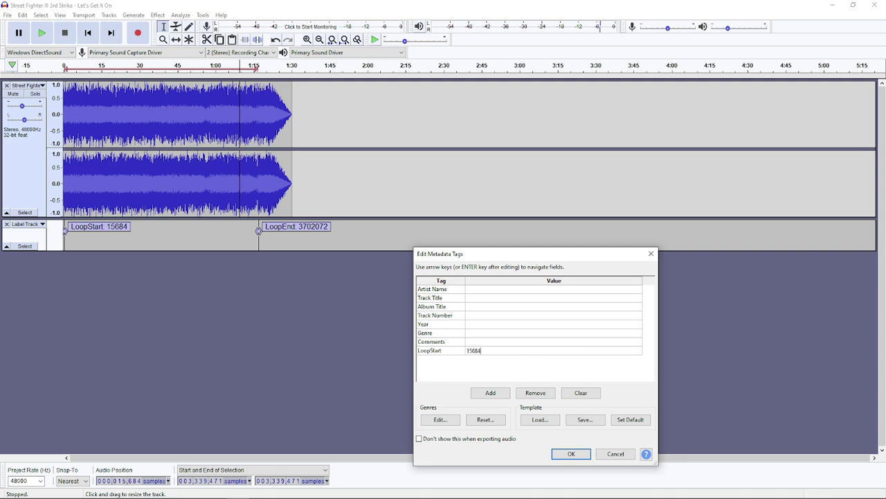
Add tags LoopEnd 3702072 and Ver 0002, then accept the tags to run the export.
left_click(491, 393)
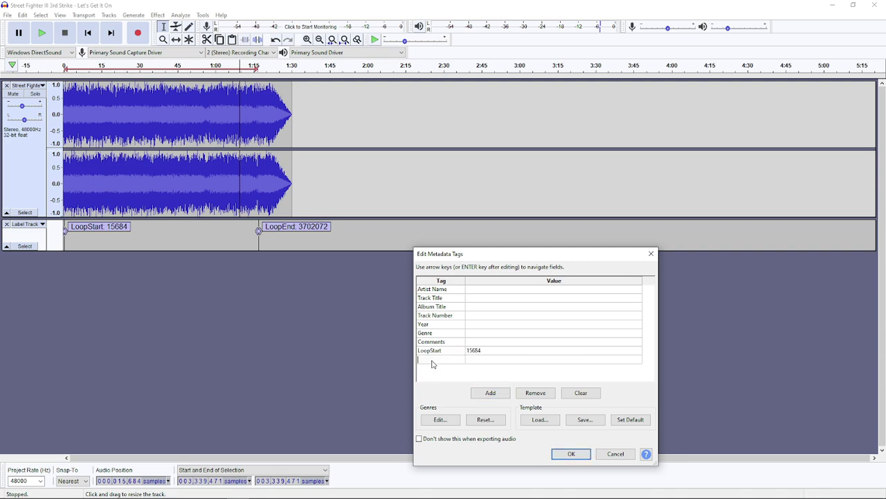
type("Lo")
type("End")
left_click(475, 363)
type("6")
type("3")
type("702072")
left_click(492, 393)
left_click(450, 370)
type("Ver")
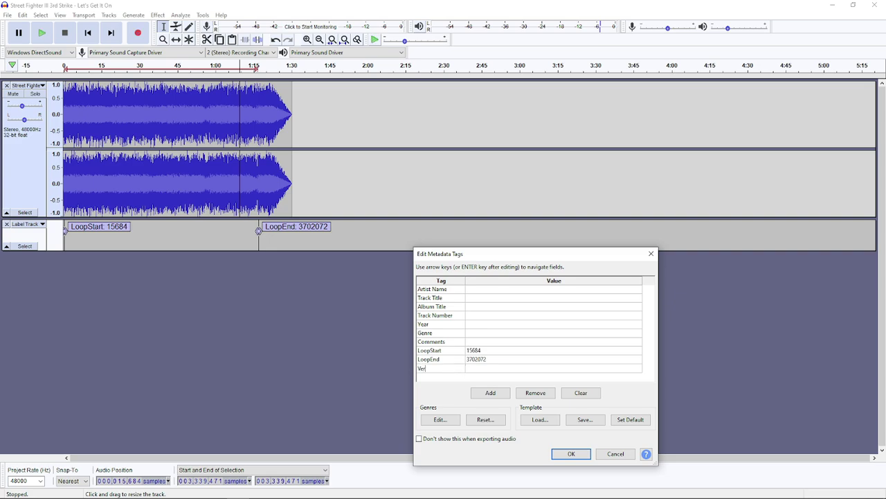
key("Return")
type("0002")
left_click(571, 454)
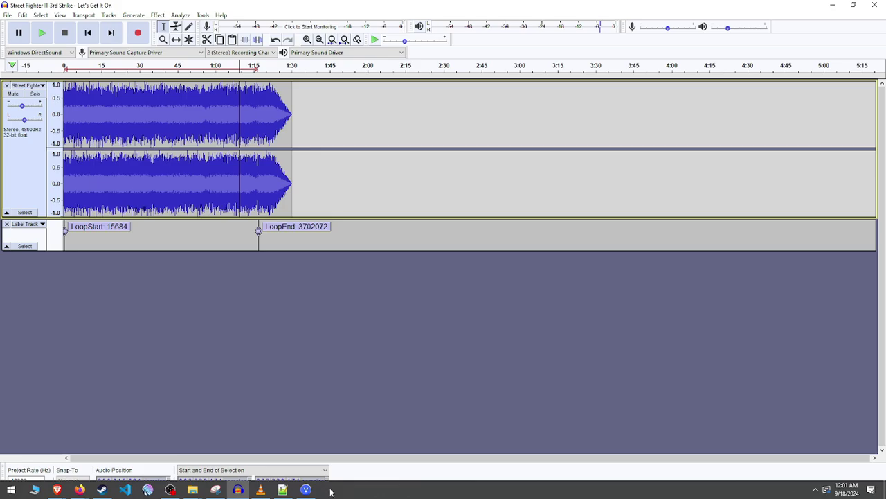
Sort the wav folder by date and check the new selc.sngw is 3,202 KB.
mouse_move(194, 493)
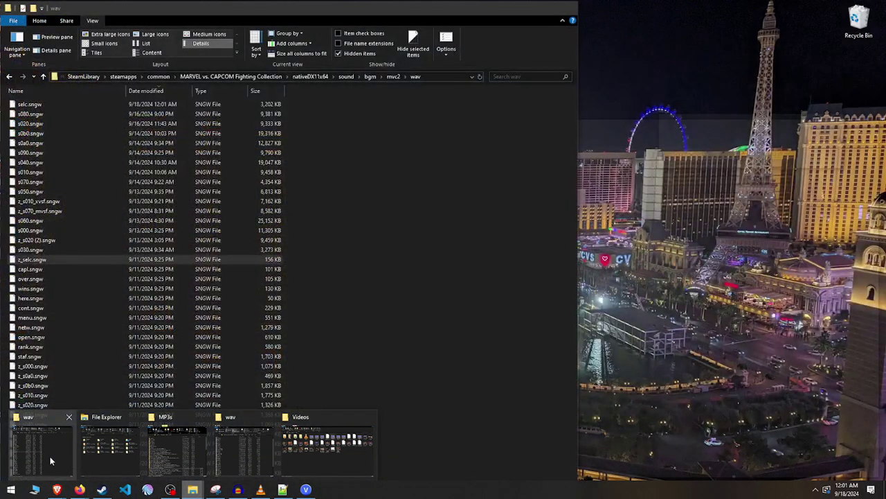
left_click(42, 450)
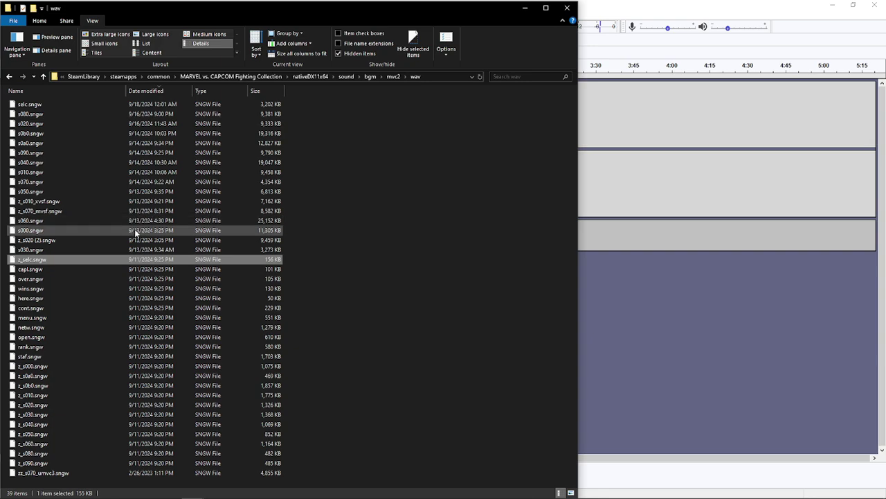
left_click(152, 90)
left_click(152, 90)
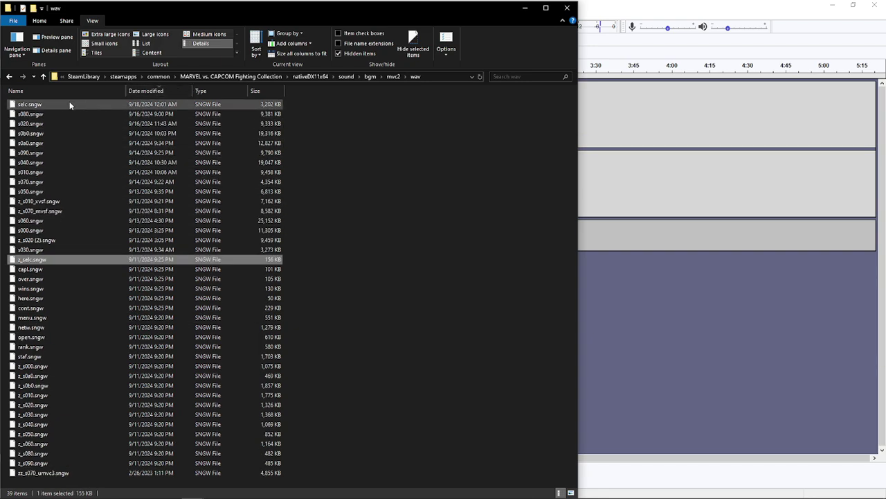
left_click(69, 104)
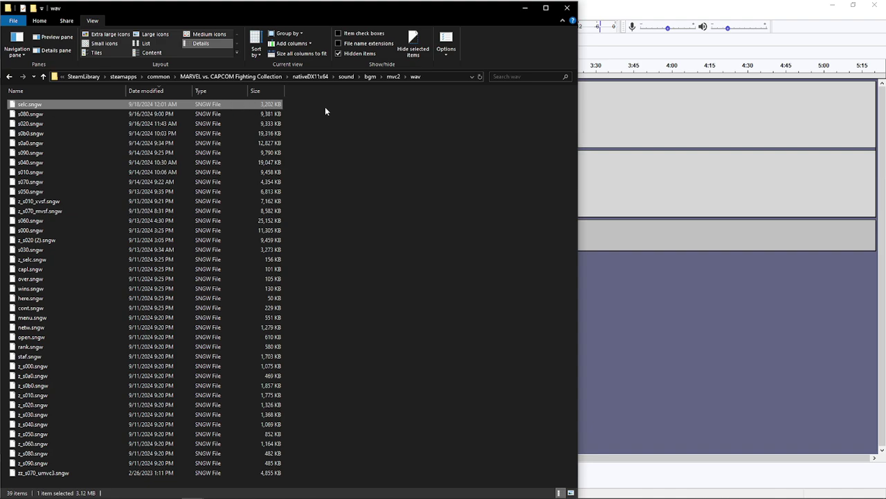
left_click(347, 46)
left_click(347, 48)
Export the track as OGG named 'Street Fighter III 3rd Strike - Let's Get It On.sngw' into the wav folder, keeping its loop tags.
left_click(606, 10)
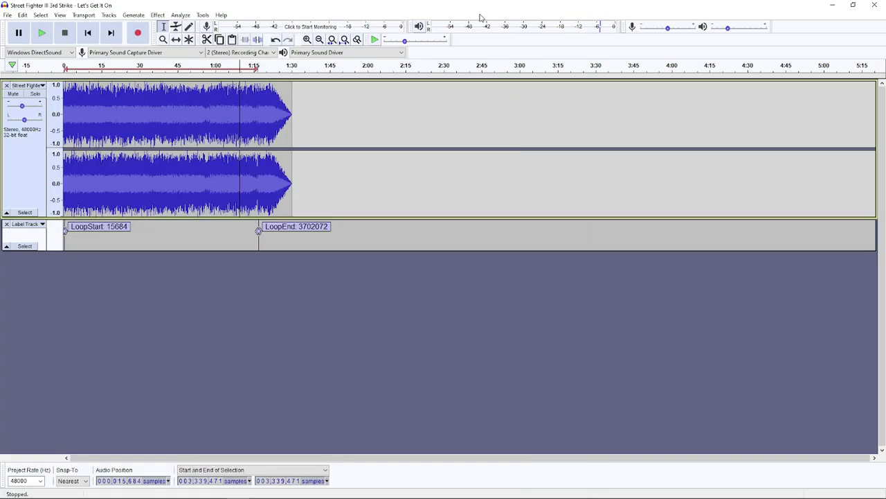
left_click(6, 15)
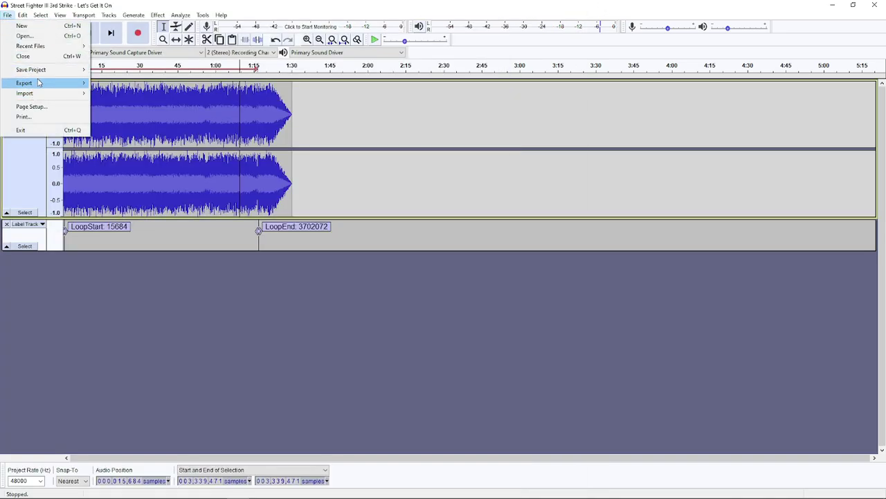
mouse_move(40, 82)
left_click(133, 104)
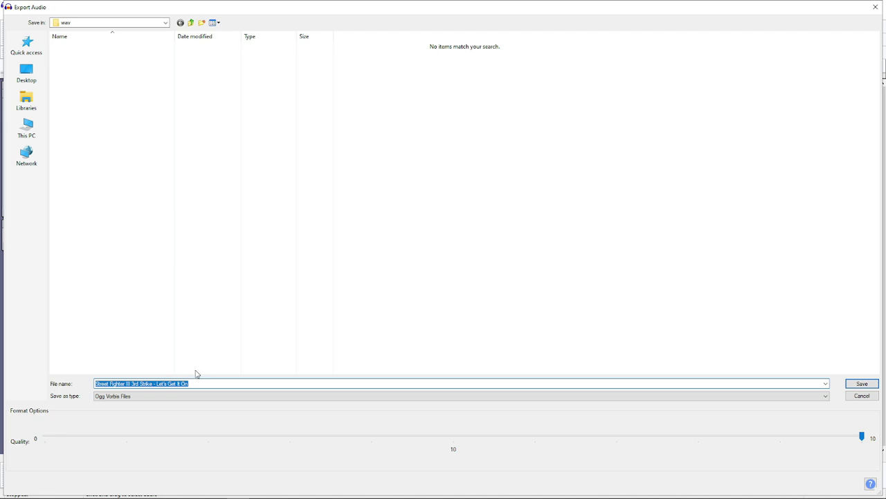
left_click(209, 383)
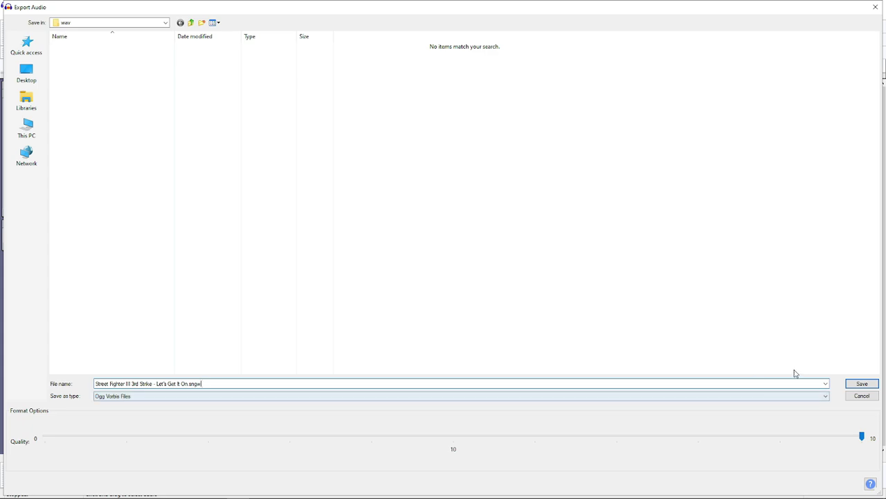
left_click(861, 384)
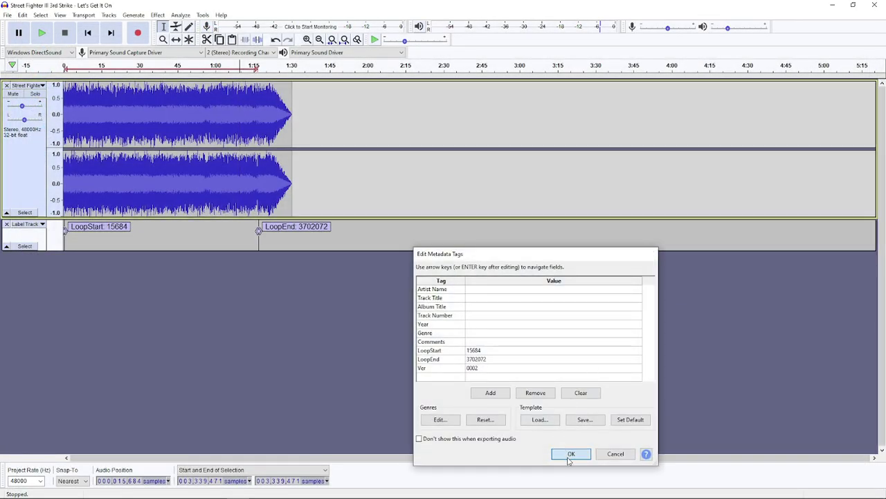
left_click(570, 454)
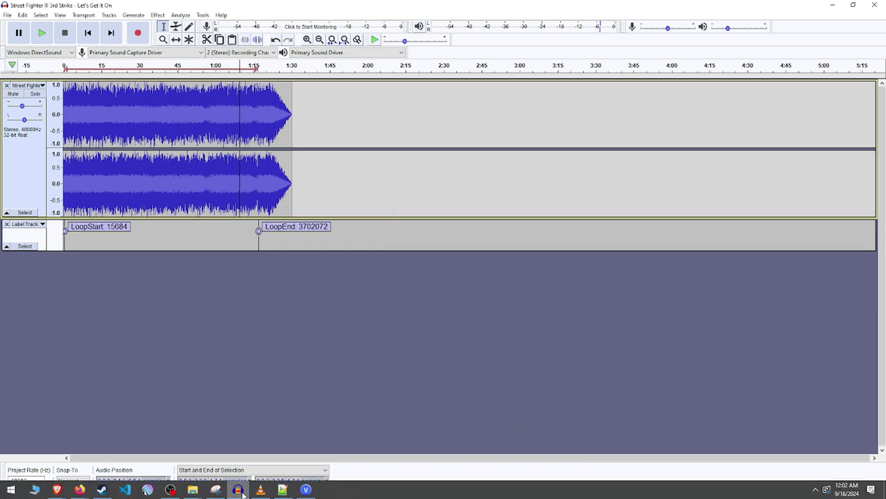
mouse_move(193, 489)
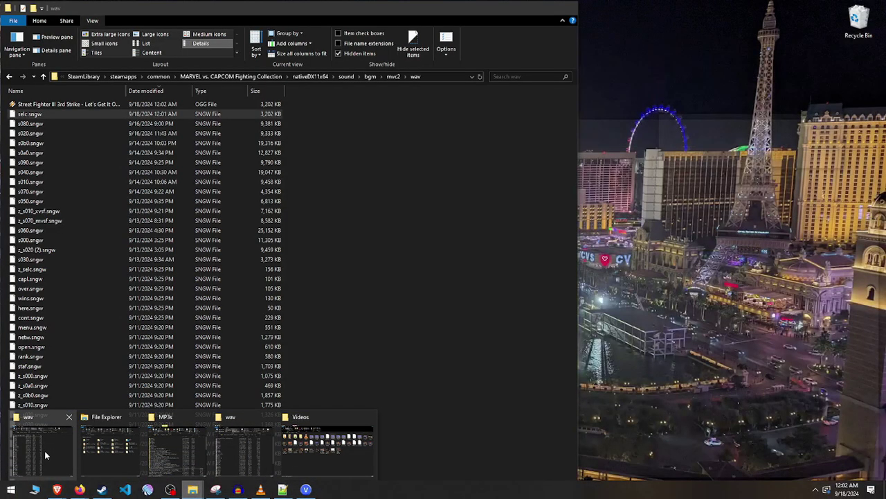
In the wav folder, widen the Name column and turn on file name extensions.
left_click(44, 450)
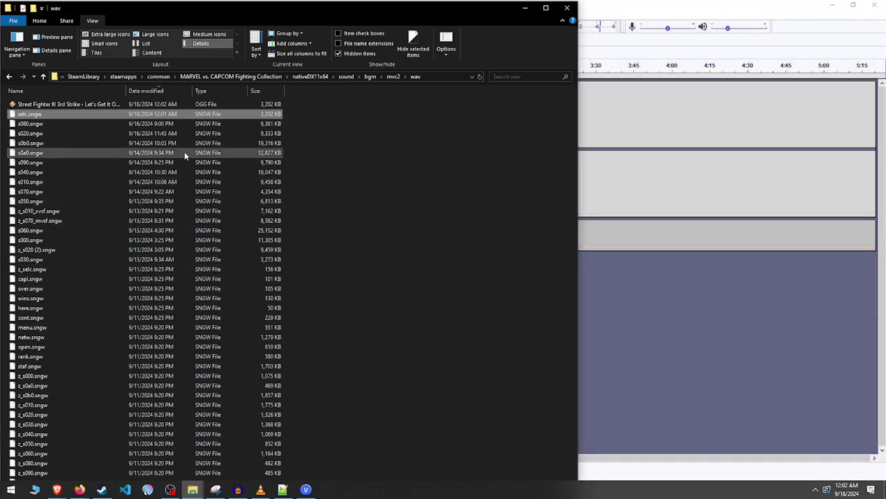
left_click(214, 105)
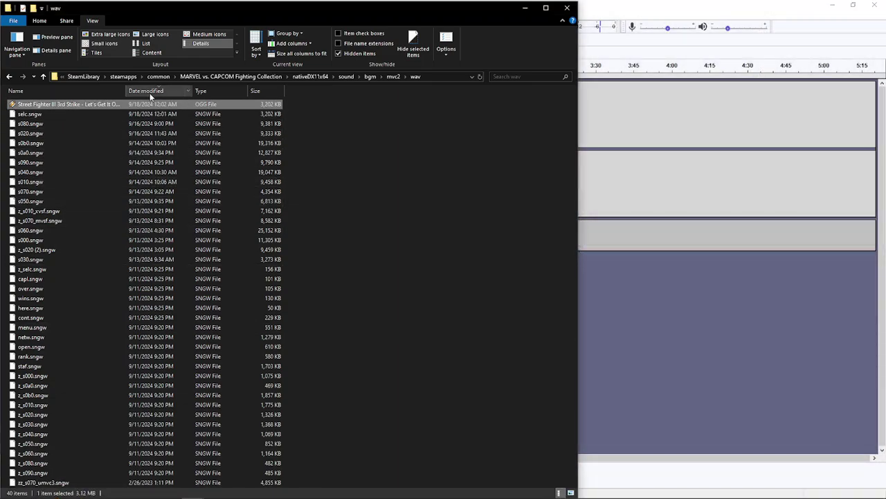
double_click(127, 91)
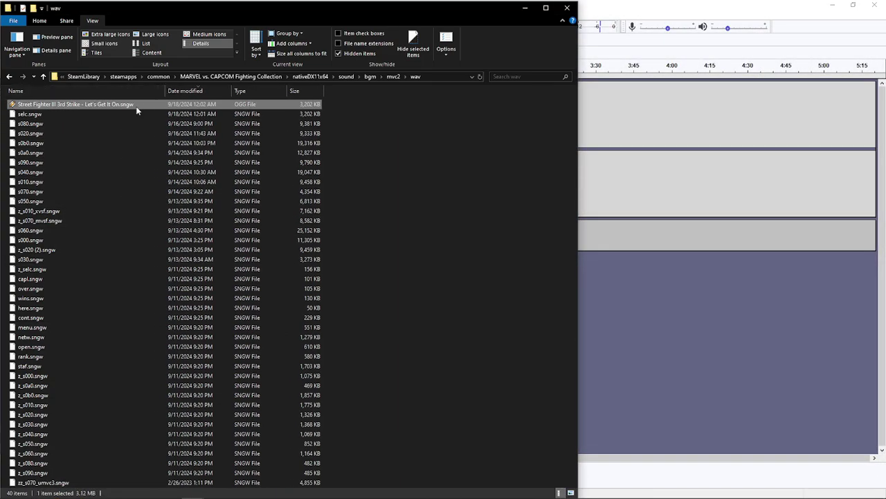
left_click(148, 103)
left_click(351, 97)
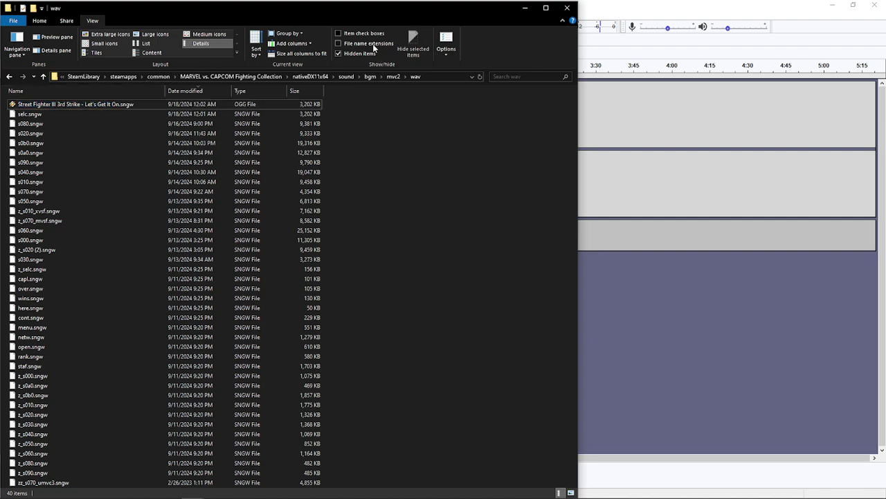
left_click(372, 43)
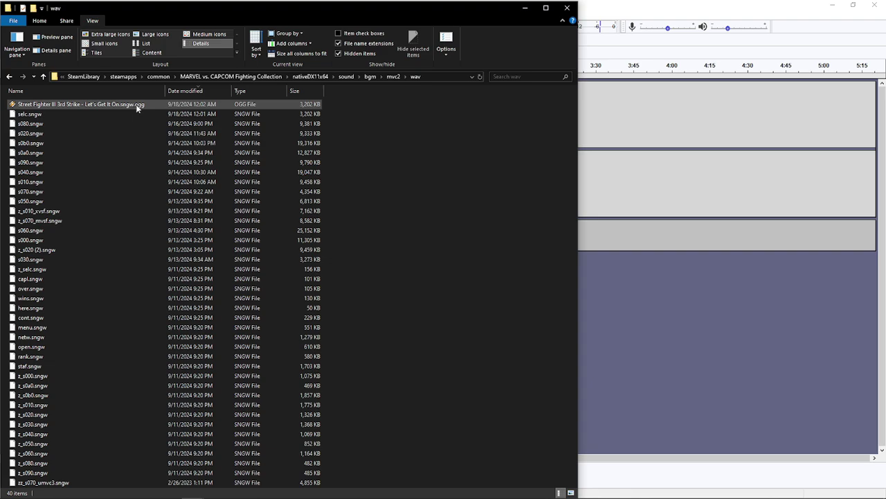
Rename the exported track to drop .ogg, accept the extension change, then delete the file.
left_click(139, 105)
left_click(135, 106)
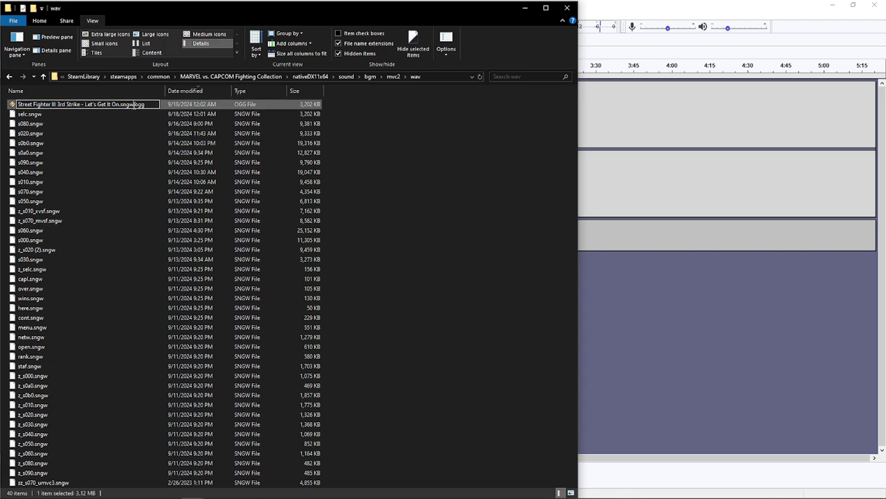
key("End")
key("shift+Left")
key("shift+Left")
key("shift+Left")
key("shift+Left")
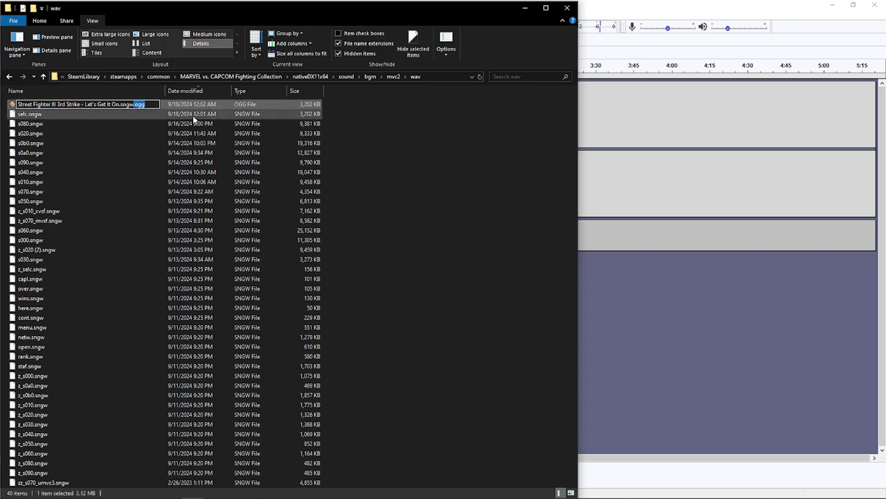
key("BackSpace")
key("Return")
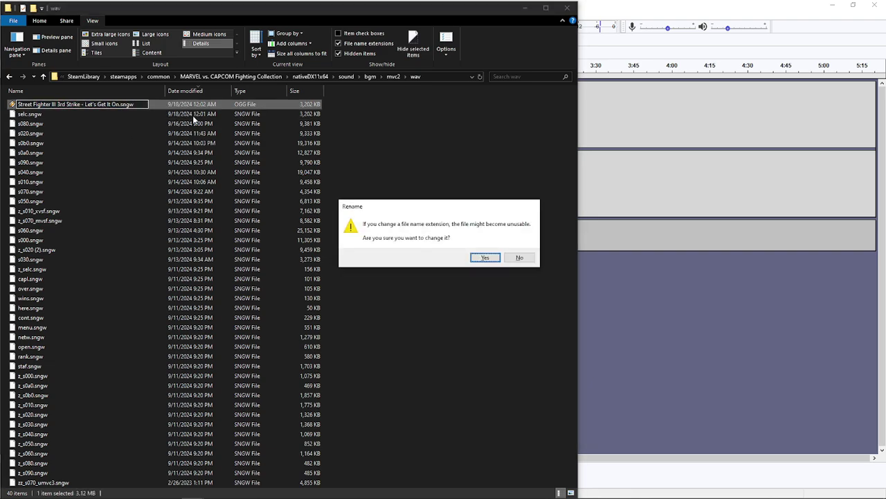
left_click(490, 258)
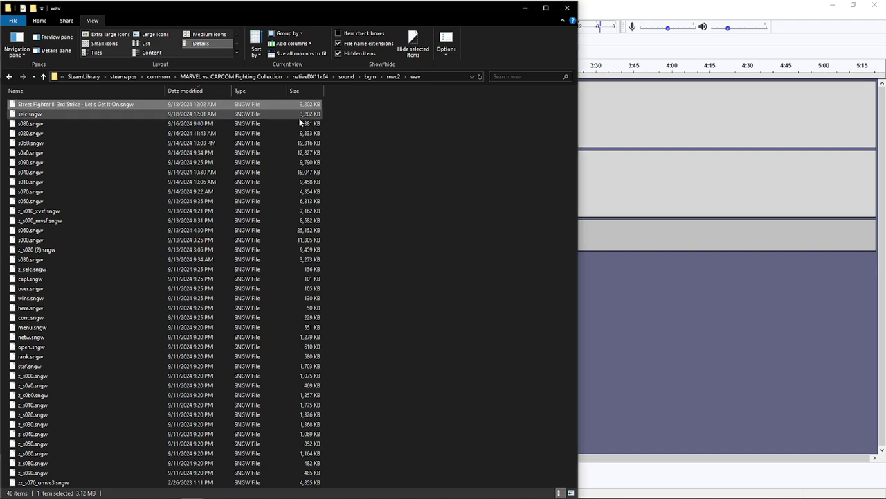
key("Delete")
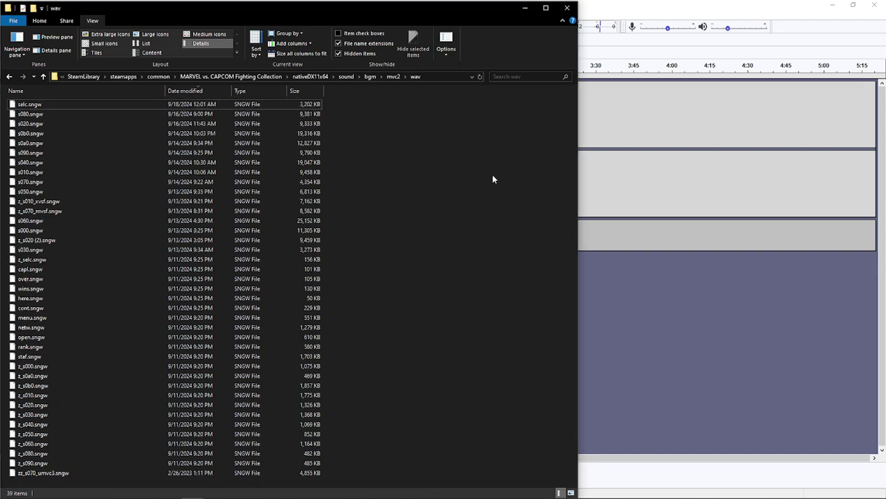
Select selc.sngw, then pick B.B. Hood with the Anti-air assist as player 1's first hero.
left_click(61, 102)
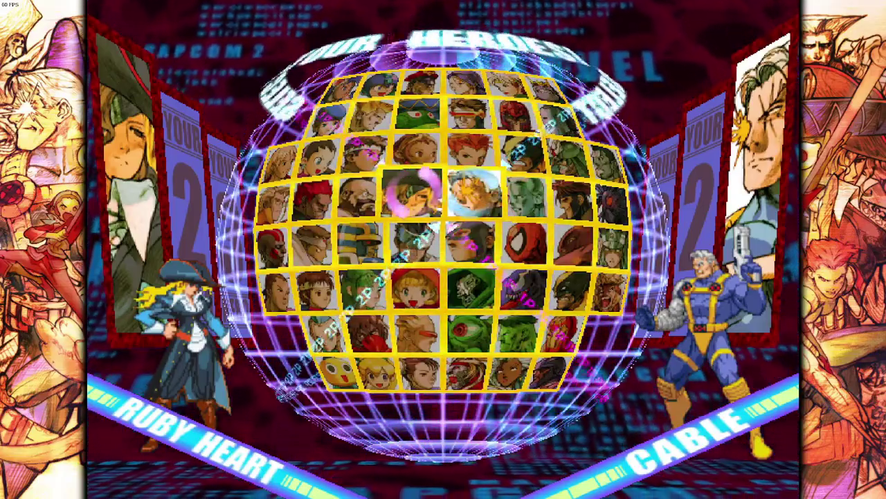
key("Down")
key("Down")
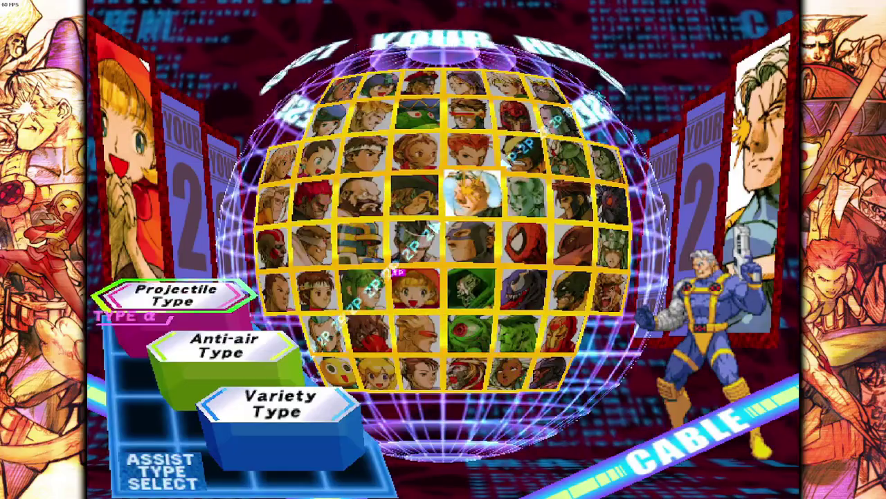
key("Return")
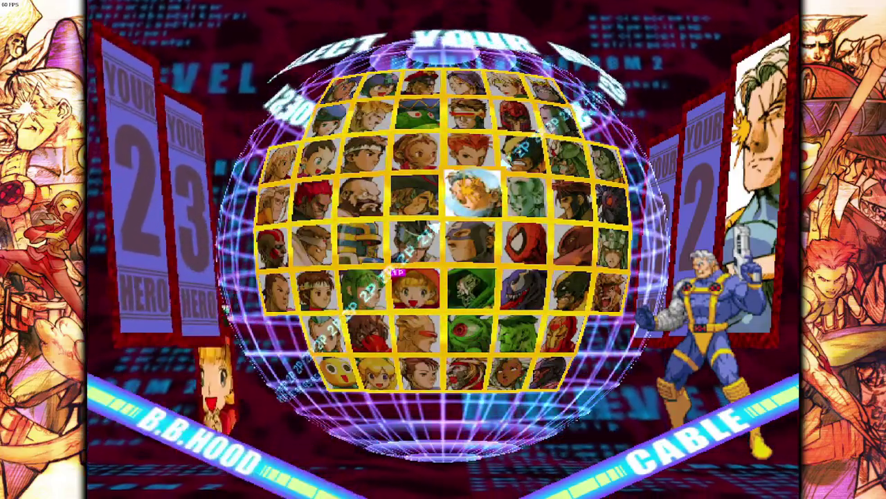
key("Up")
key("Up")
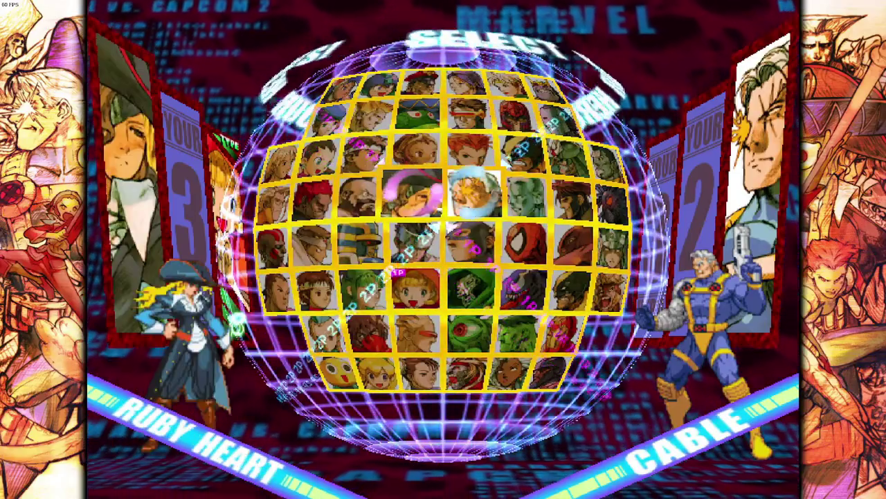
Pick Juggernaut with the Dash Type assist, then choose Rogue as the third hero.
key("Left")
key("Left")
key("Return")
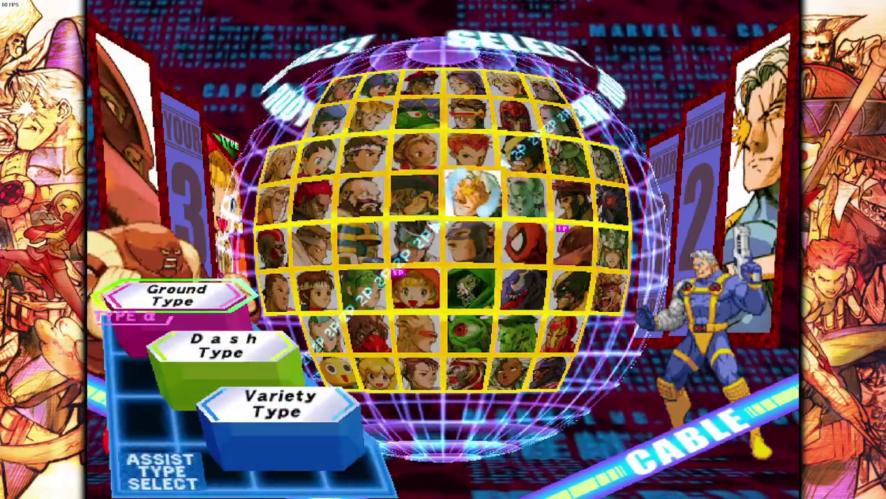
key("Down")
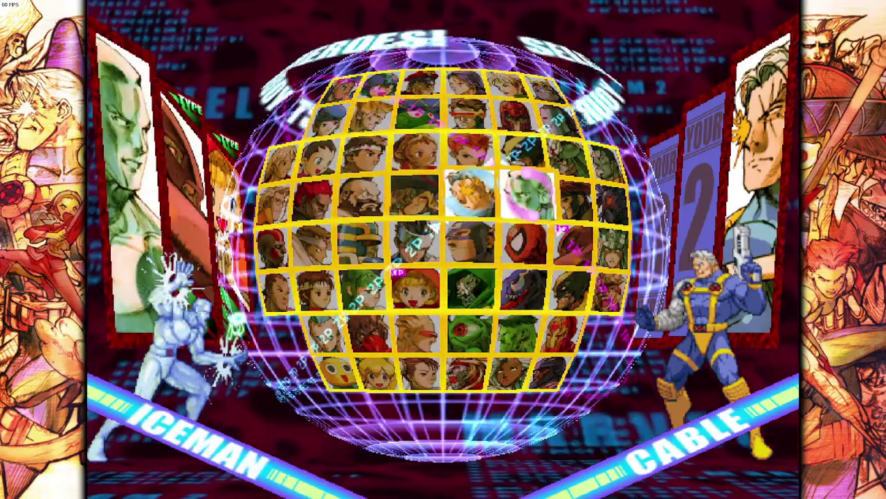
key("Left")
key("Return")
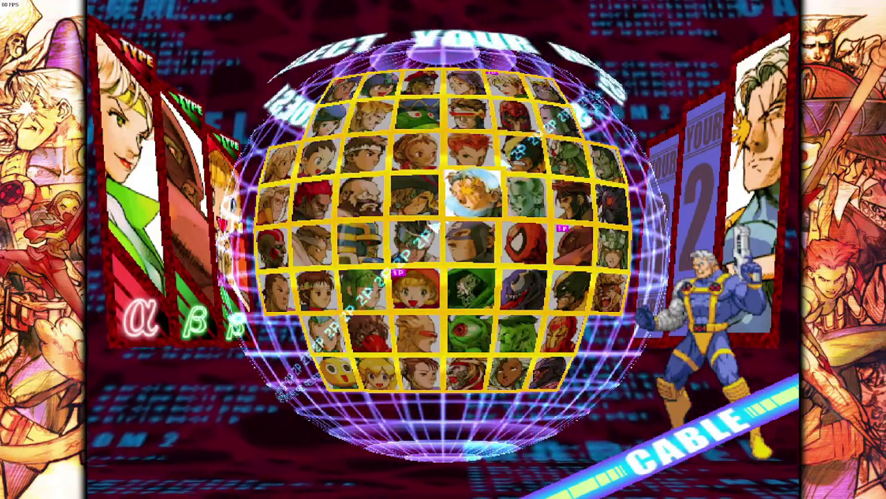
Pick Cable with its assist type as player 2's first hero.
key("Down")
key("Left")
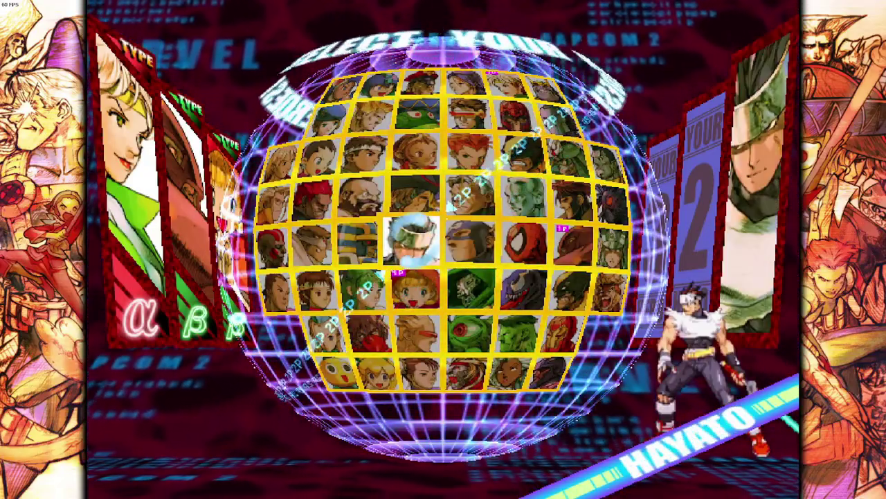
key("Right")
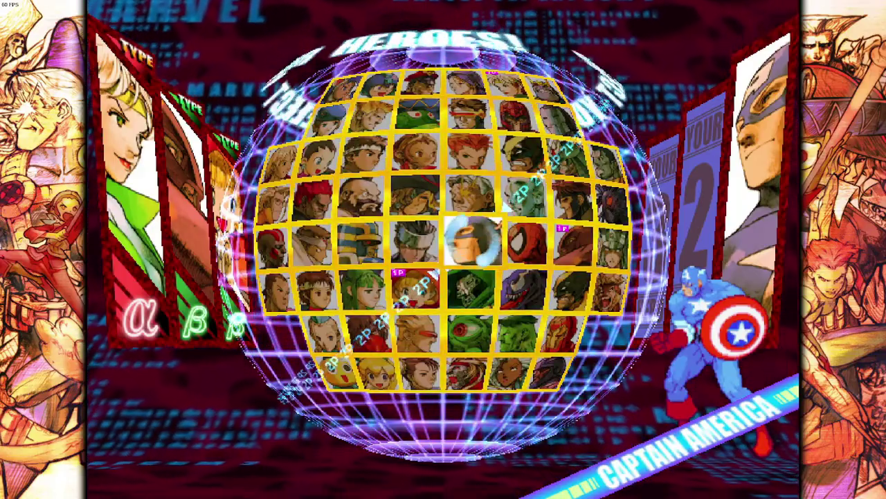
key("Up")
key("z")
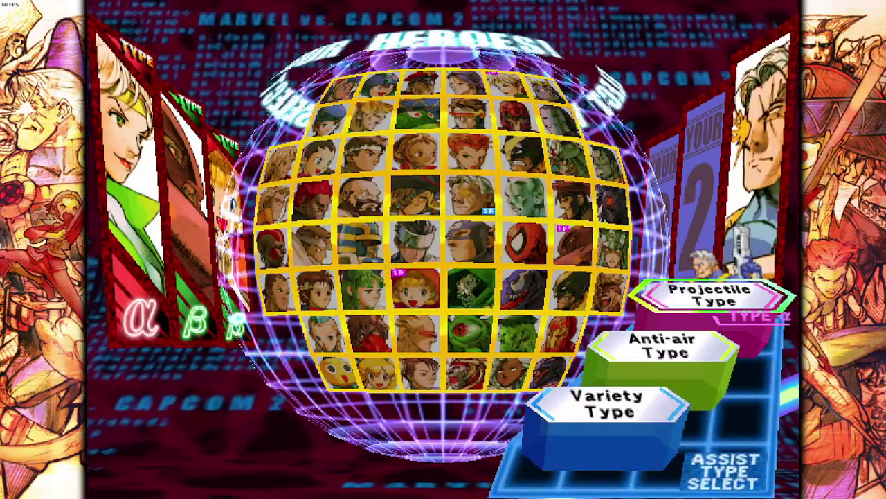
key("z")
Pick Captain America with the Projectile assist as player 2's second hero.
key("Down")
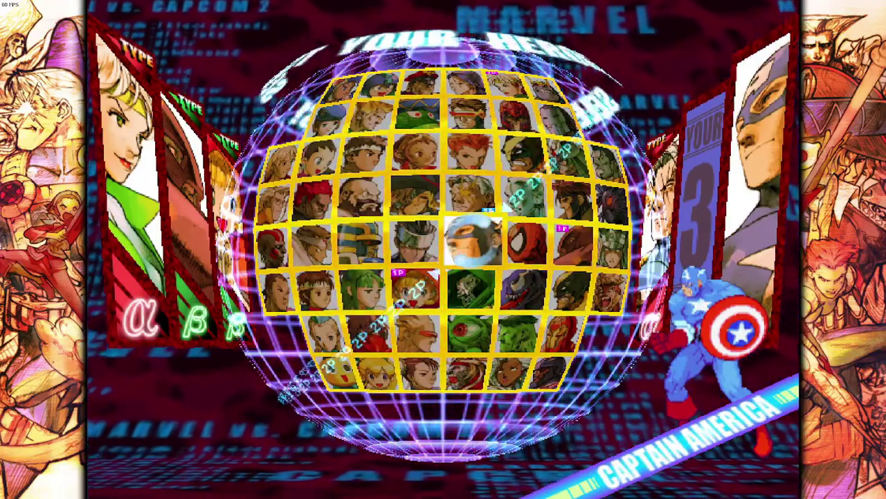
key("z")
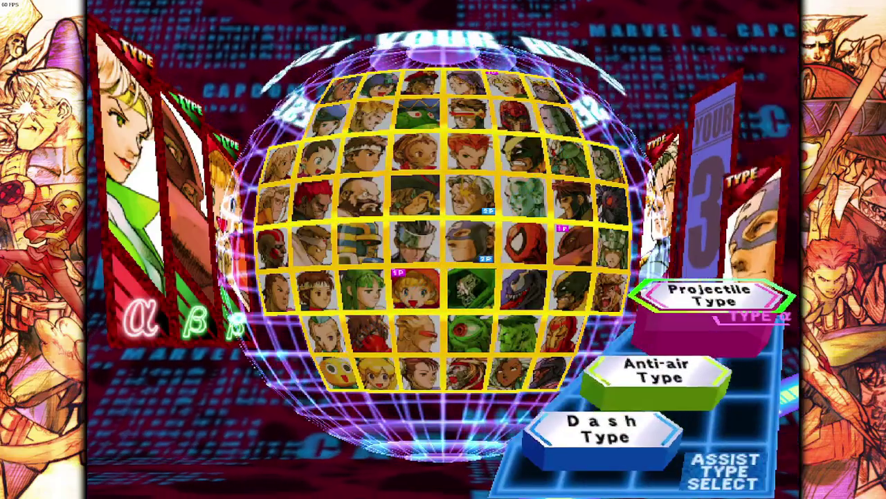
key("z")
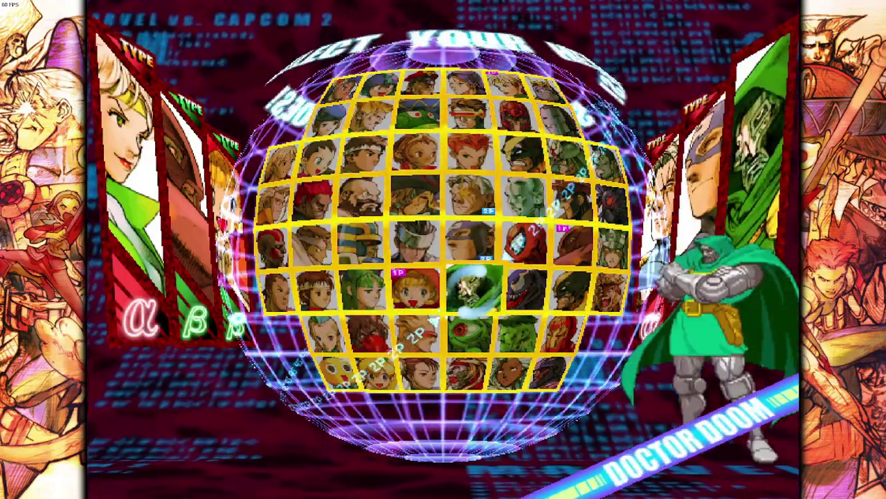